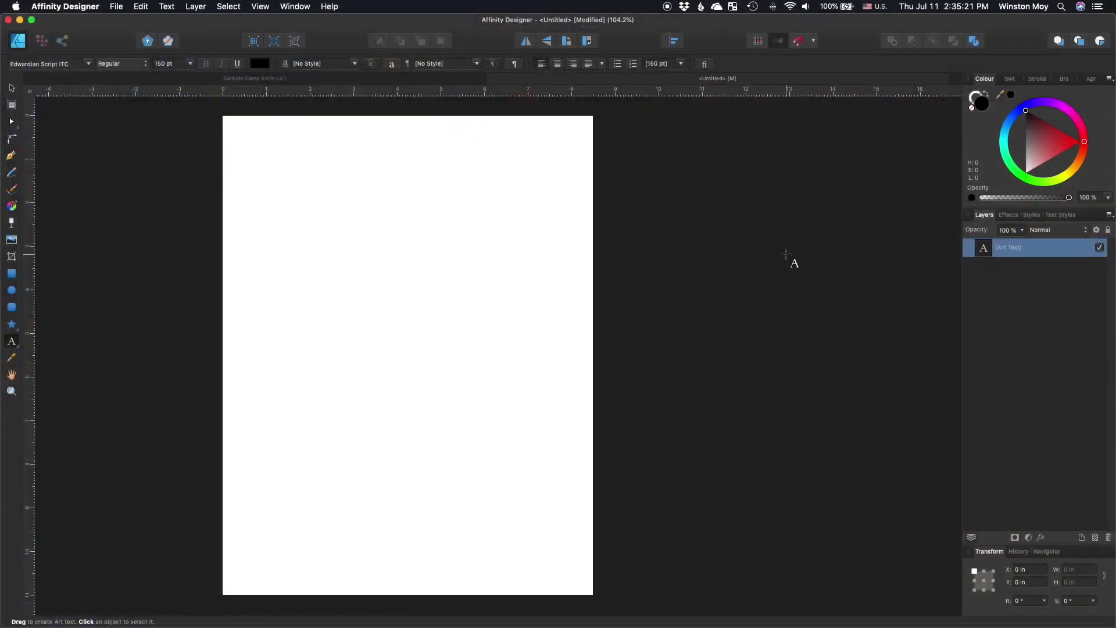
Type 'Derp', set it in the Great Vibes font, and bring up the SVG export settings.
{"action": "type", "text": "Derp"}
{"action": "key", "text": "Escape"}
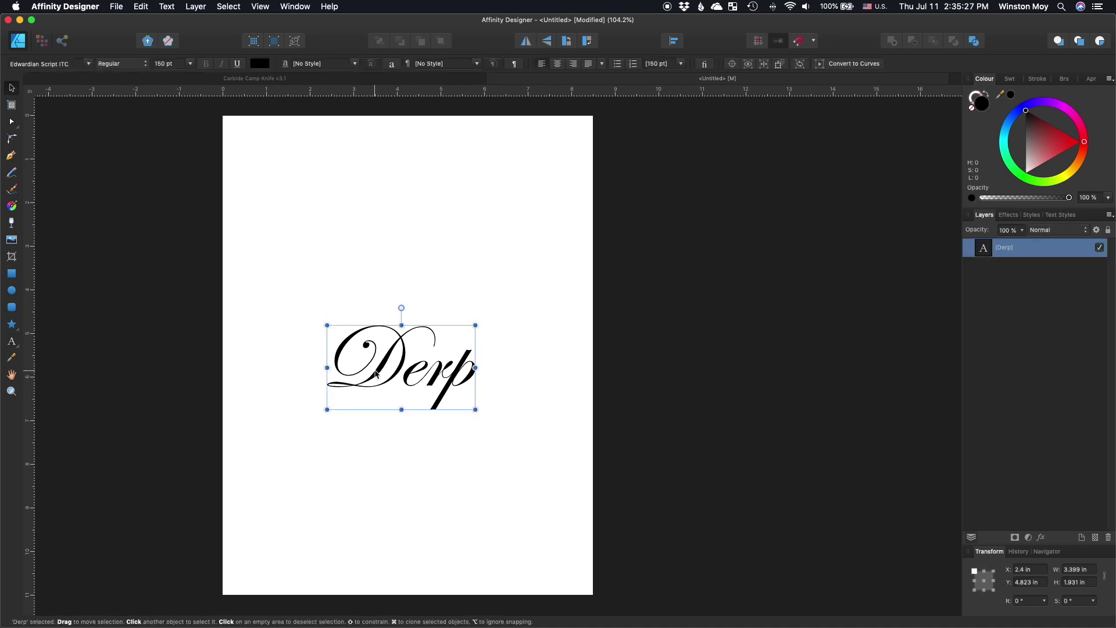
{"action": "left_click", "coordinate": [423, 384]}
{"action": "double_click", "coordinate": [423, 385]}
{"action": "left_click", "coordinate": [76, 64]}
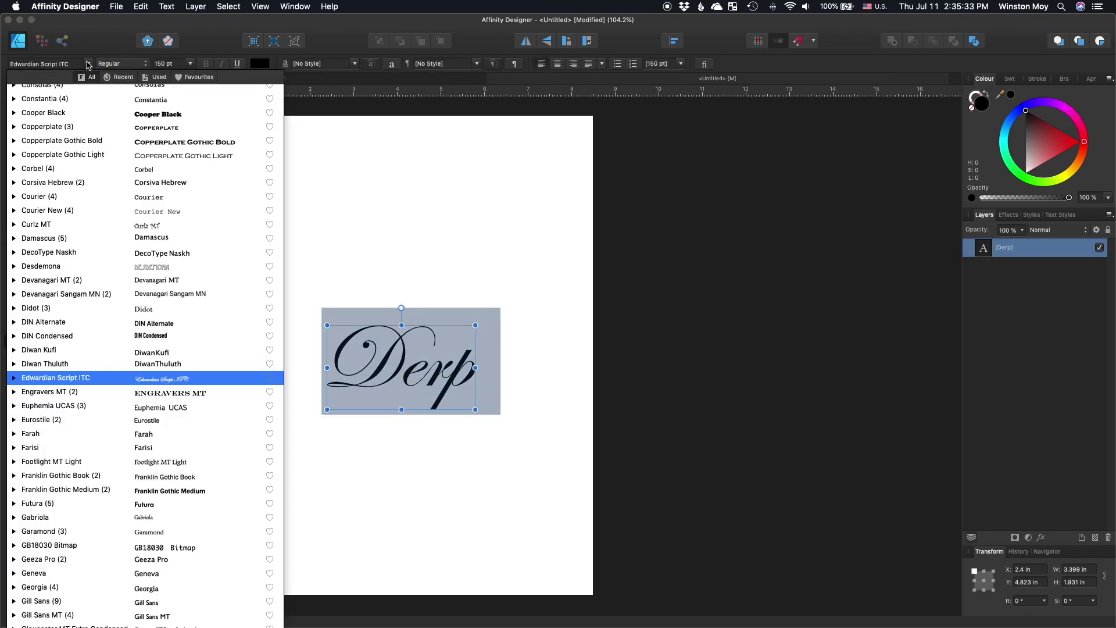
{"action": "left_click", "coordinate": [39, 488]}
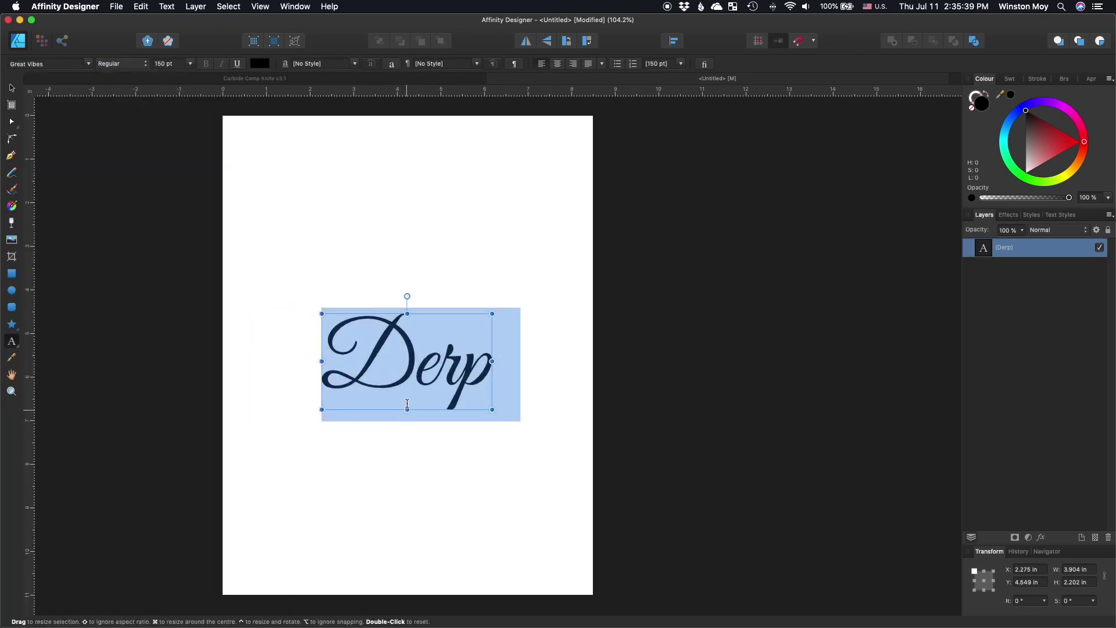
{"action": "key", "text": "Escape"}
{"action": "key", "text": "super+alt+shift+s"}
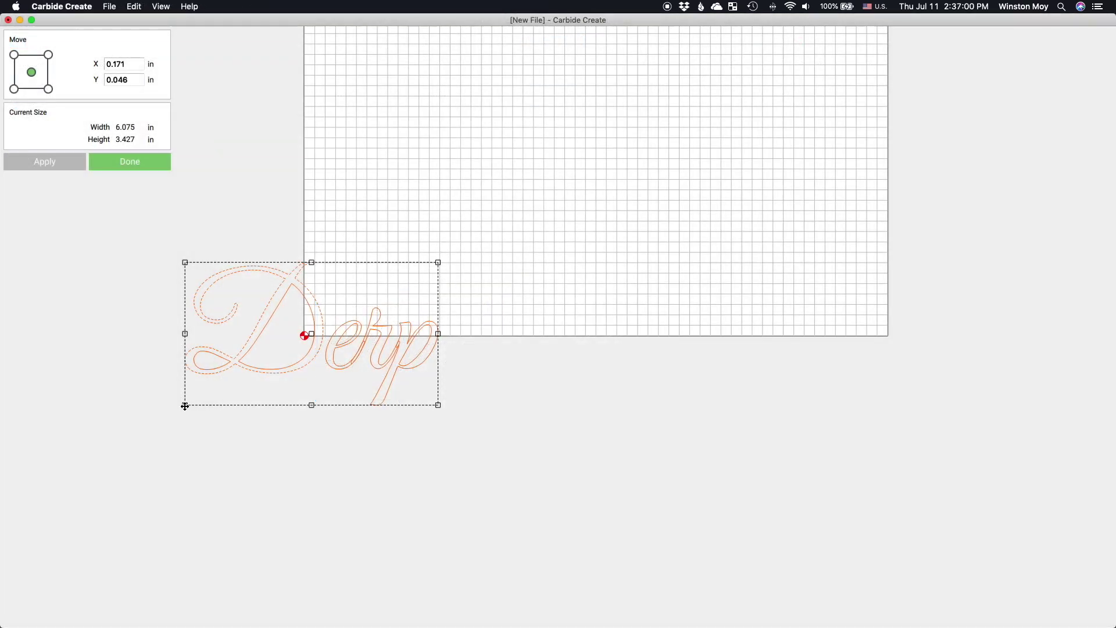
Snap the Derp outline's lower-left corner onto the stock origin and confirm the placement.
{"action": "left_click_drag", "start_coordinate": [201, 404], "coordinate": [305, 335]}
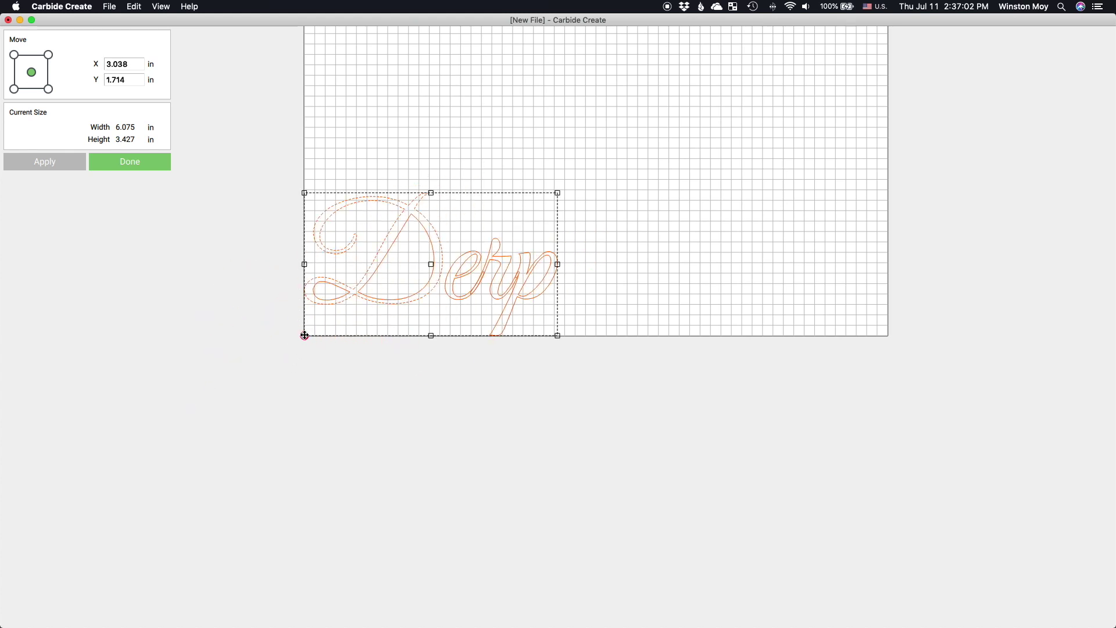
{"action": "left_click", "coordinate": [412, 398]}
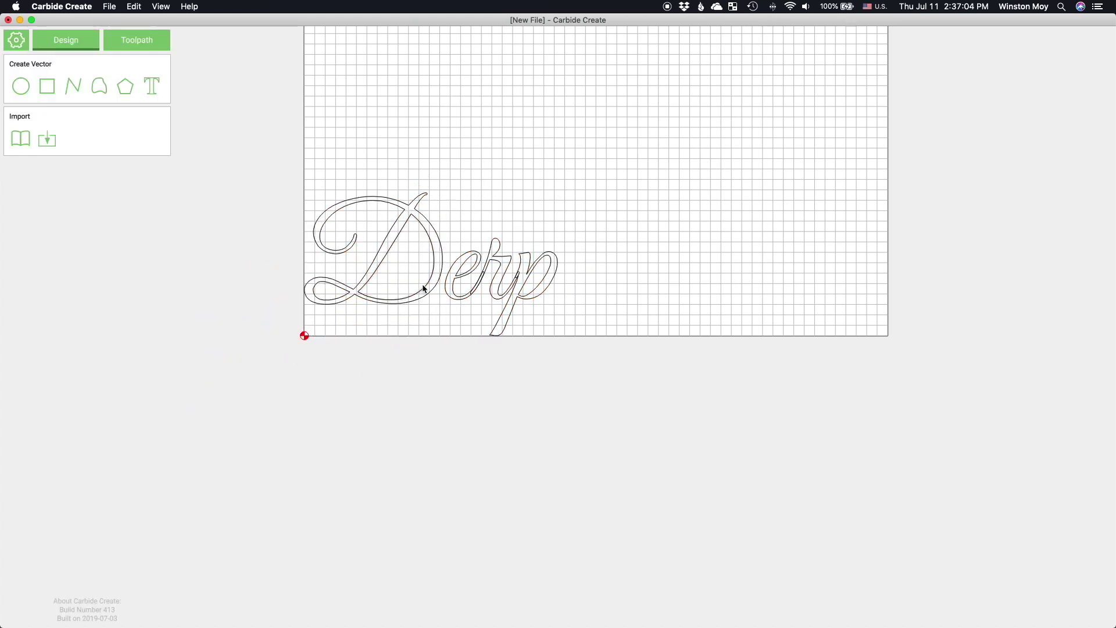
Nudge the right fletching nodes left and the left arrowhead nodes right toward 'hope'.
{"action": "key", "text": "n"}
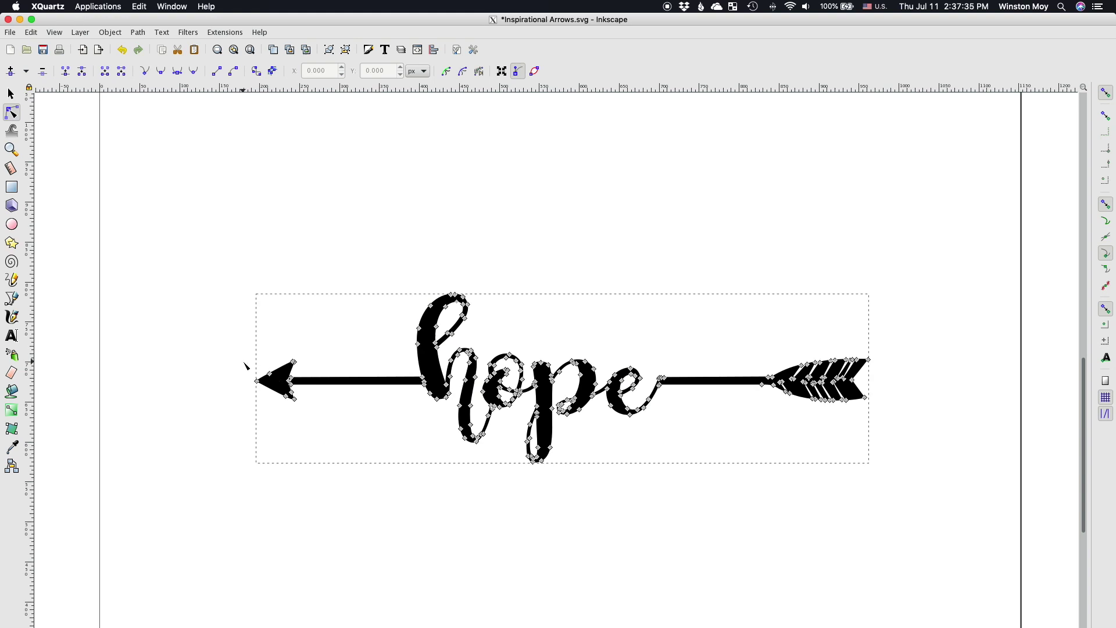
{"action": "left_click_drag", "start_coordinate": [245, 365], "coordinate": [269, 396]}
{"action": "left_click", "coordinate": [207, 411]}
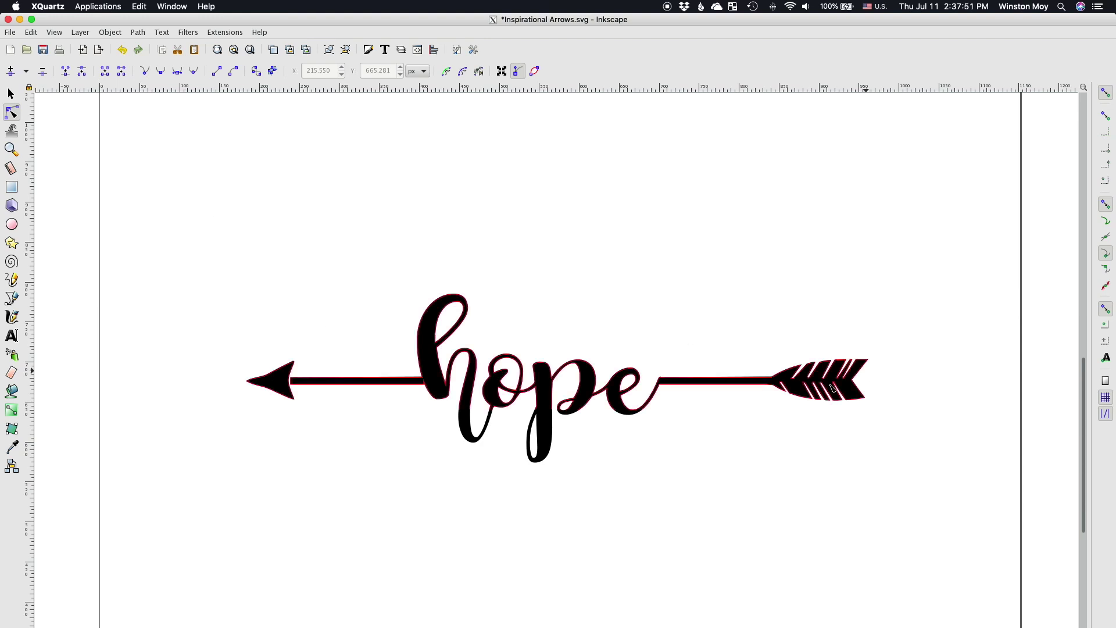
{"action": "left_click", "coordinate": [721, 381]}
{"action": "left_click_drag", "start_coordinate": [739, 348], "coordinate": [924, 451]}
{"action": "key", "text": "shift+Left"}
{"action": "key", "text": "shift+Left"}
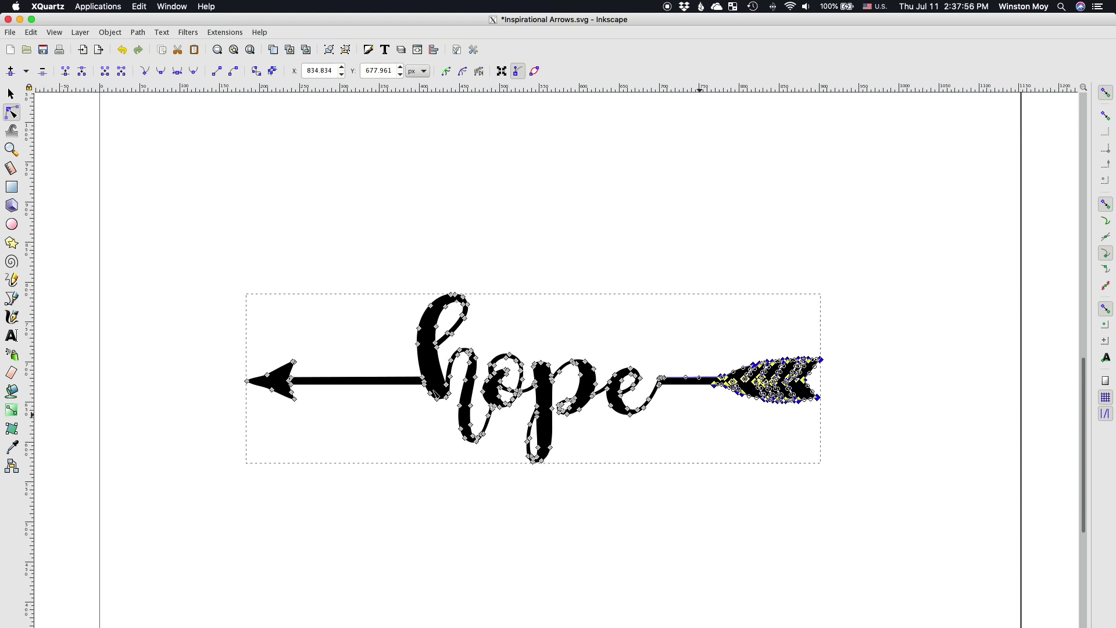
{"action": "left_click_drag", "start_coordinate": [182, 324], "coordinate": [312, 444]}
{"action": "key", "text": "shift+Right"}
{"action": "key", "text": "shift+Right"}
{"action": "left_click", "coordinate": [366, 555]}
Switch to the Firefox window and scroll through Etsy's 'arrow word vector' listings.
{"action": "key", "text": "ctrl+Up"}
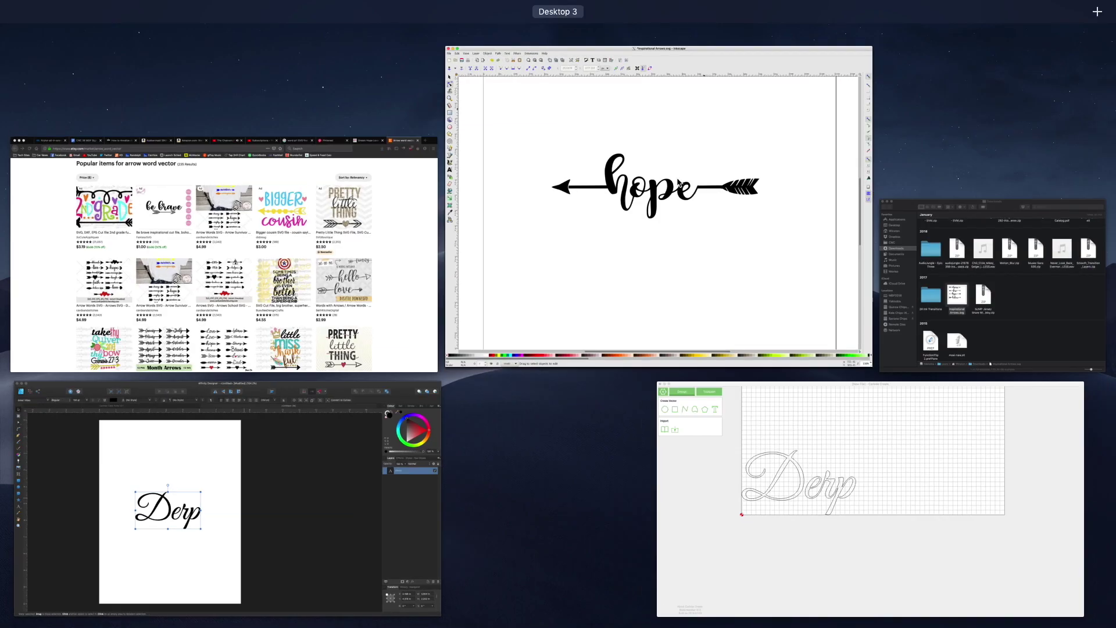
{"action": "left_click", "coordinate": [410, 256]}
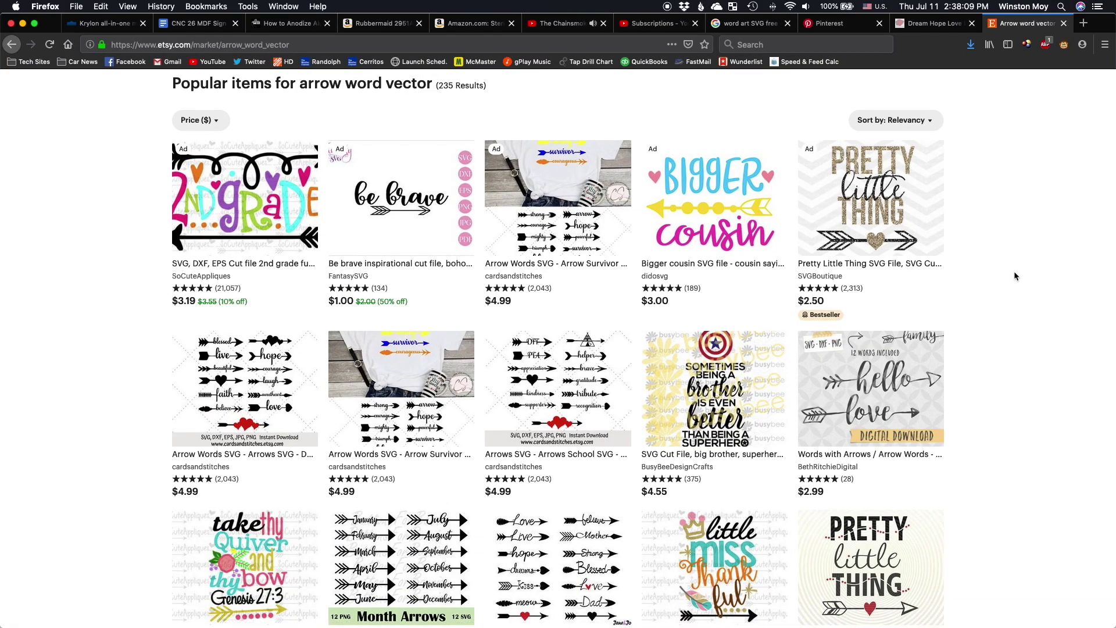
{"action": "scroll", "coordinate": [1015, 275], "scroll_direction": "down", "scroll_amount": 4}
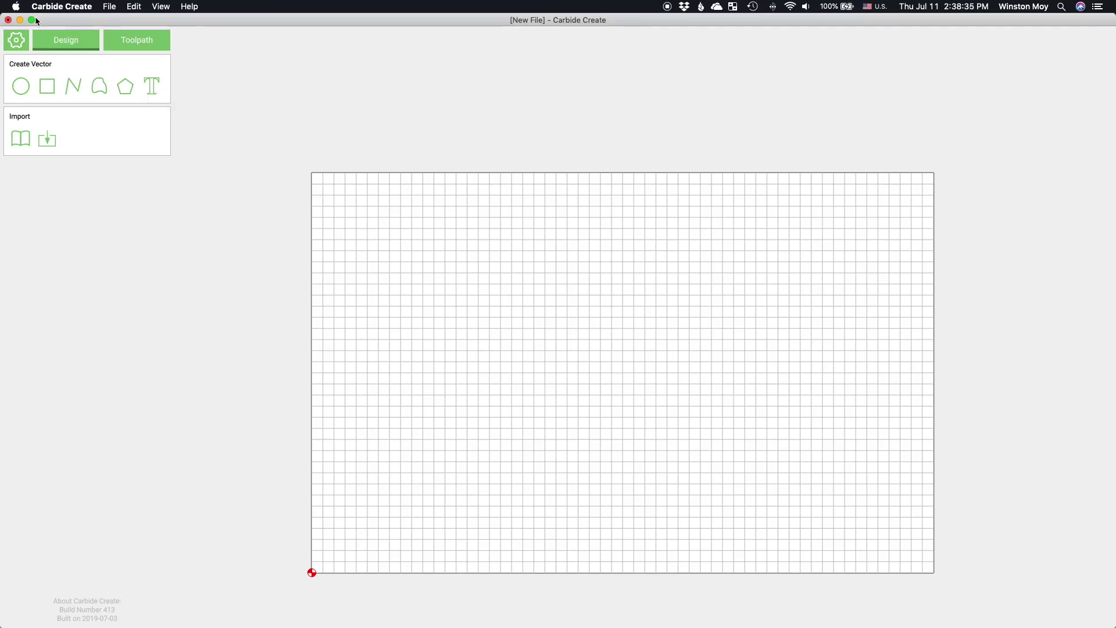
Open the data directory's fonts folder via About Carbide Create and browse the font files.
{"action": "left_click", "coordinate": [42, 7]}
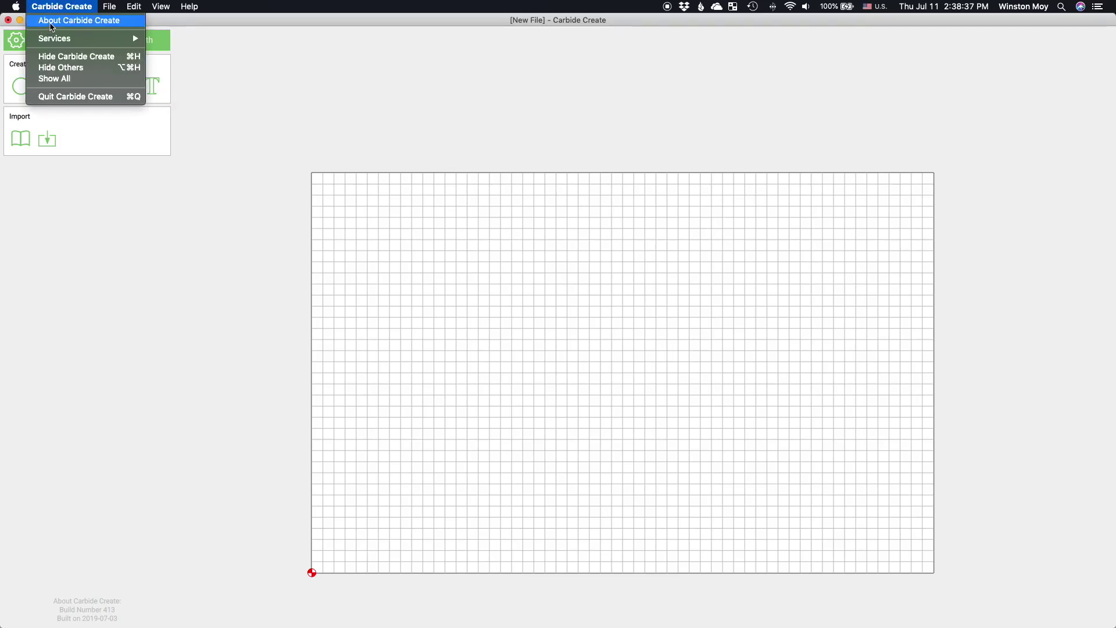
{"action": "left_click", "coordinate": [52, 21]}
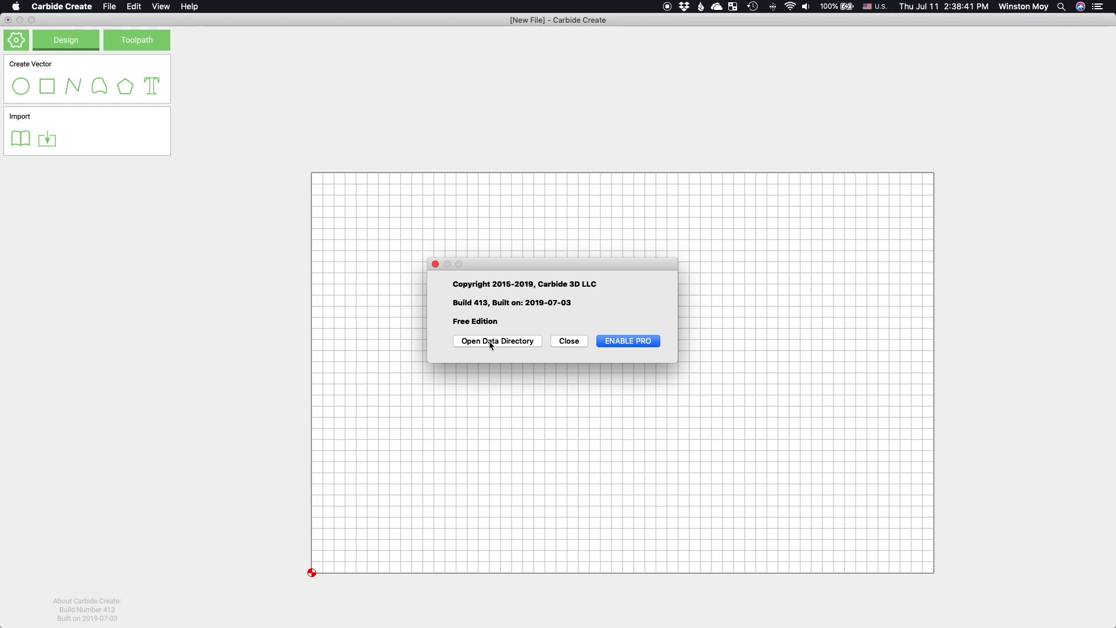
{"action": "left_click", "coordinate": [528, 341]}
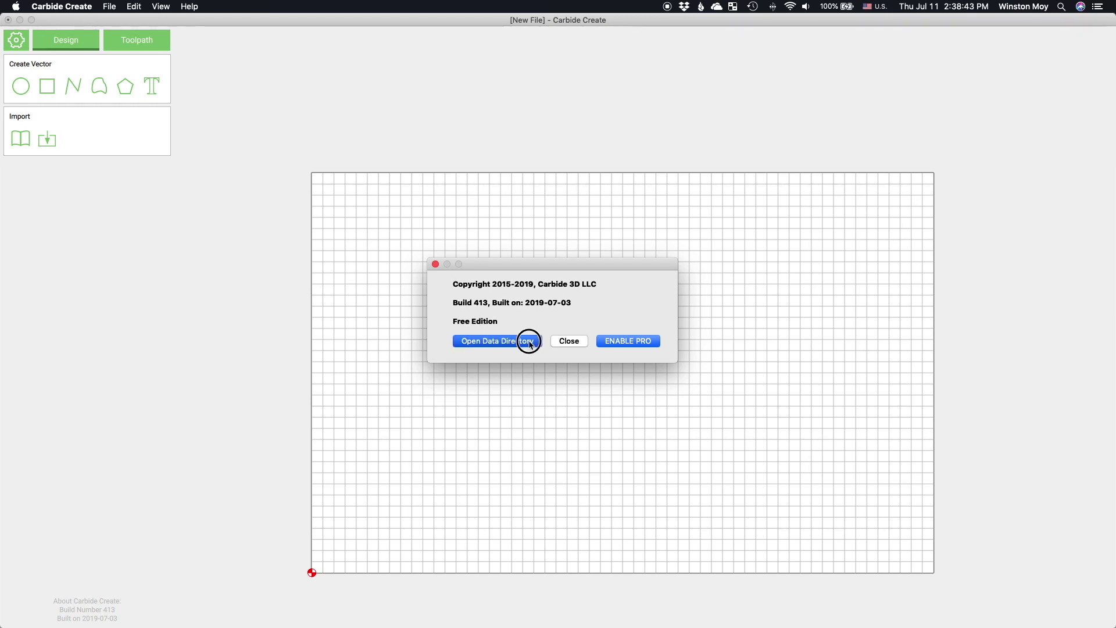
{"action": "double_click", "coordinate": [468, 84]}
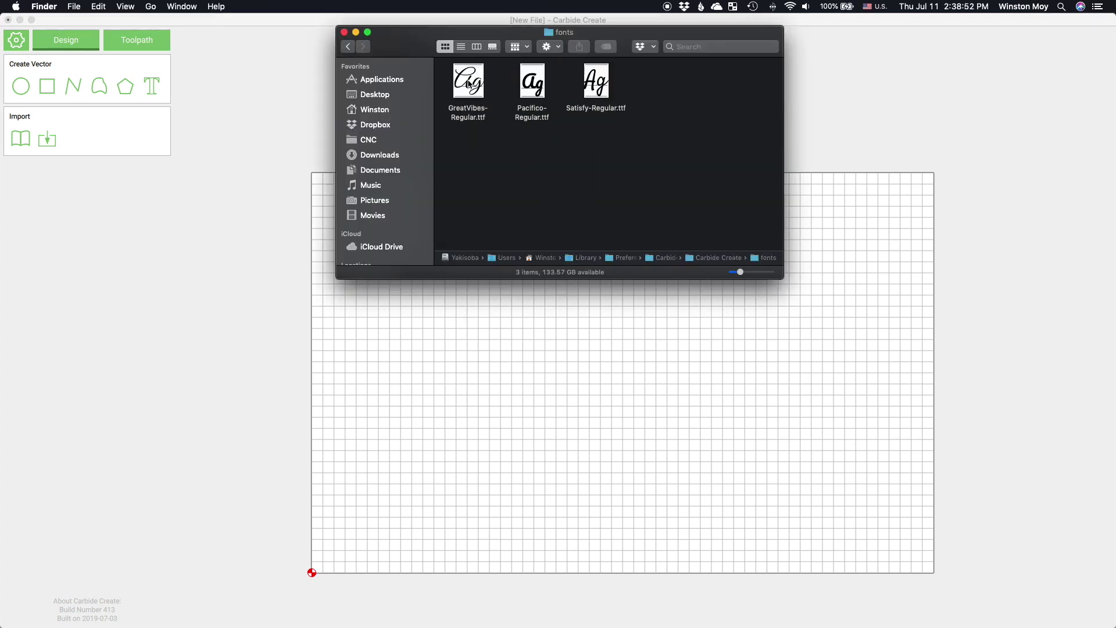
{"action": "key", "text": "Right"}
{"action": "key", "text": "Right"}
{"action": "key", "text": "Right"}
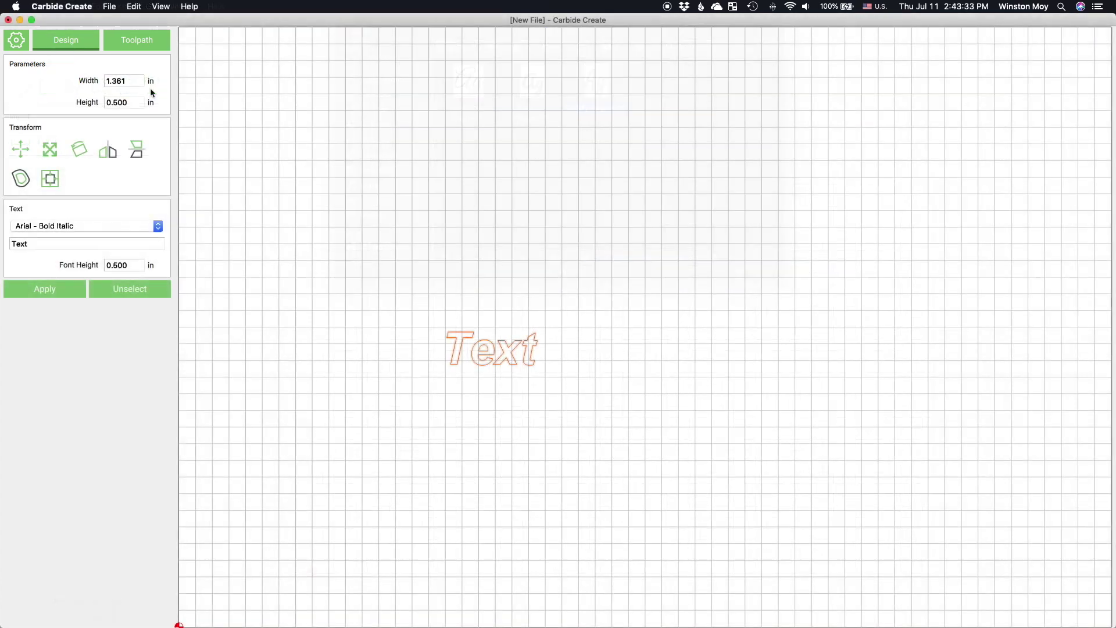
Create the text 'My Boss' in Satisfy - Regular at 2 in font height.
{"action": "left_click", "coordinate": [69, 231]}
{"action": "scroll", "coordinate": [70, 166], "scroll_direction": "up", "scroll_amount": 10}
{"action": "left_click", "coordinate": [65, 32]}
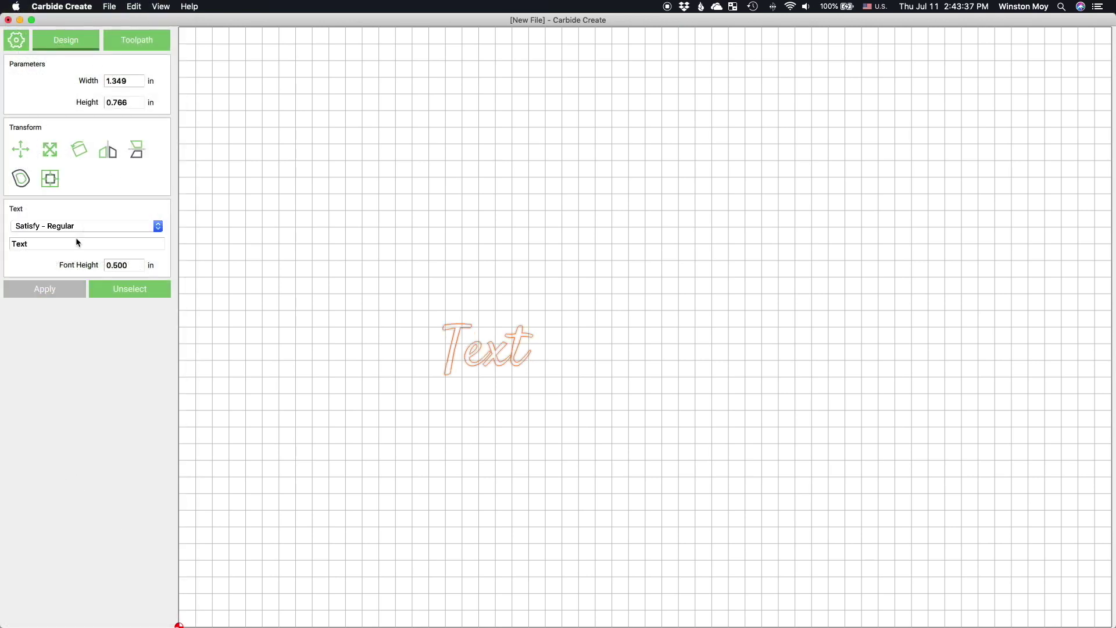
{"action": "type", "text": "2"}
{"action": "double_click", "coordinate": [45, 240]}
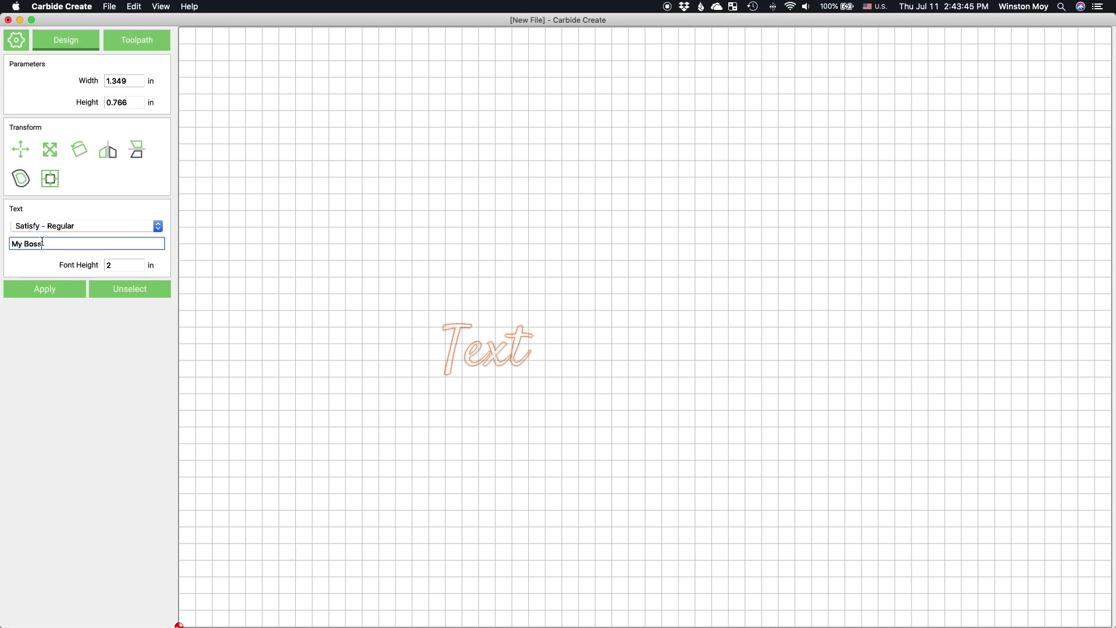
{"action": "left_click", "coordinate": [45, 289]}
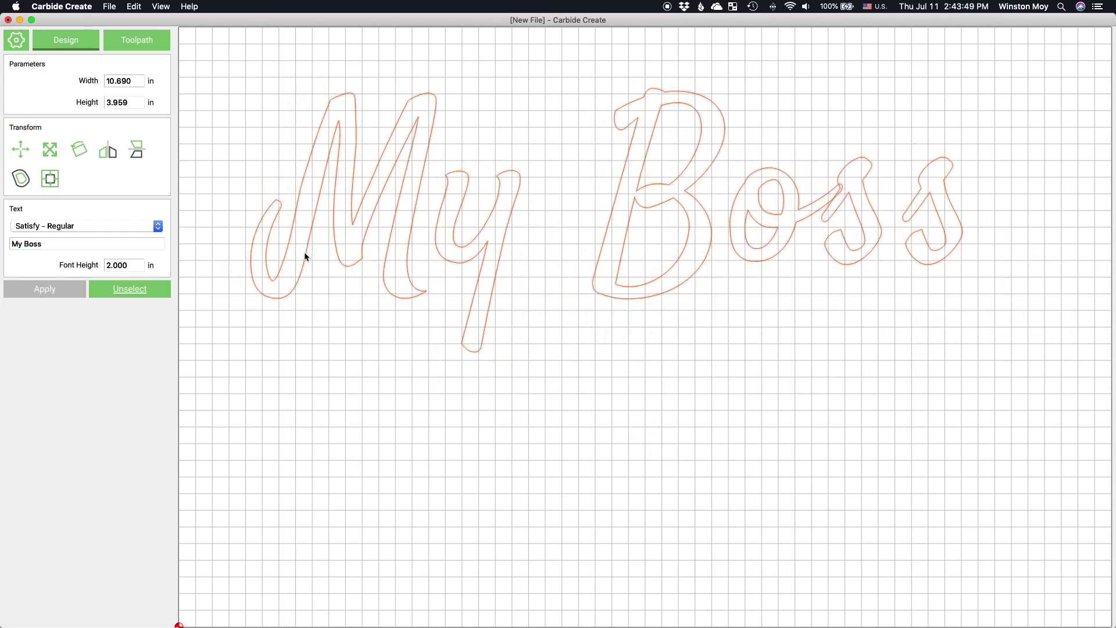
Duplicate it, change the copy to 'Is Great', and place it below My Boss.
{"action": "left_click", "coordinate": [271, 253]}
{"action": "key", "text": "ctrl+c"}
{"action": "key", "text": "ctrl+v"}
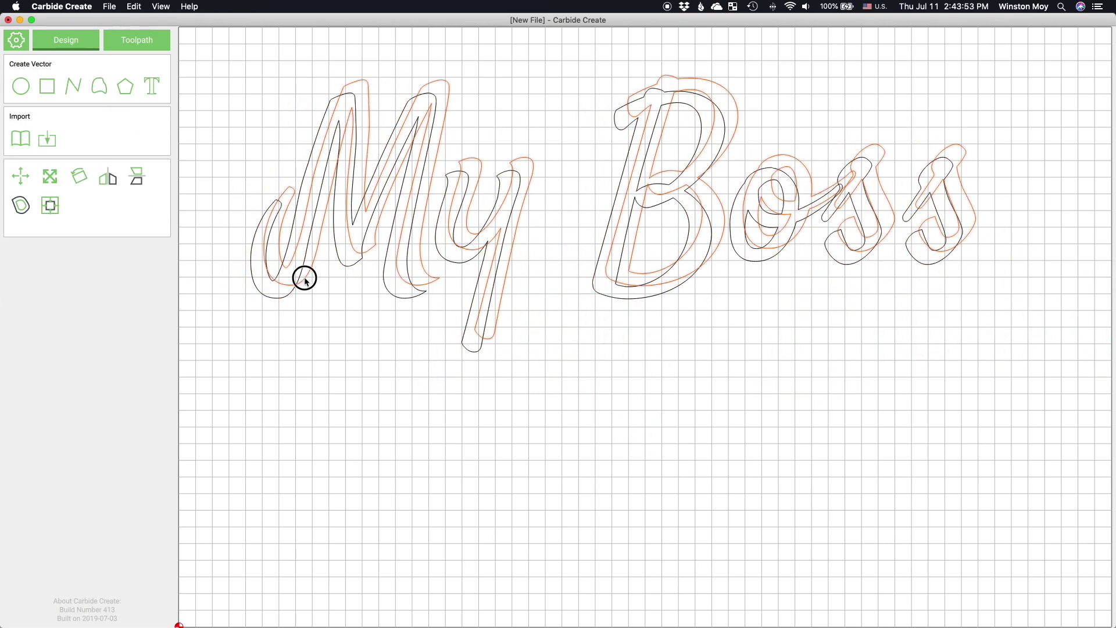
{"action": "left_click_drag", "start_coordinate": [304, 277], "coordinate": [281, 525]}
{"action": "double_click", "coordinate": [282, 524]}
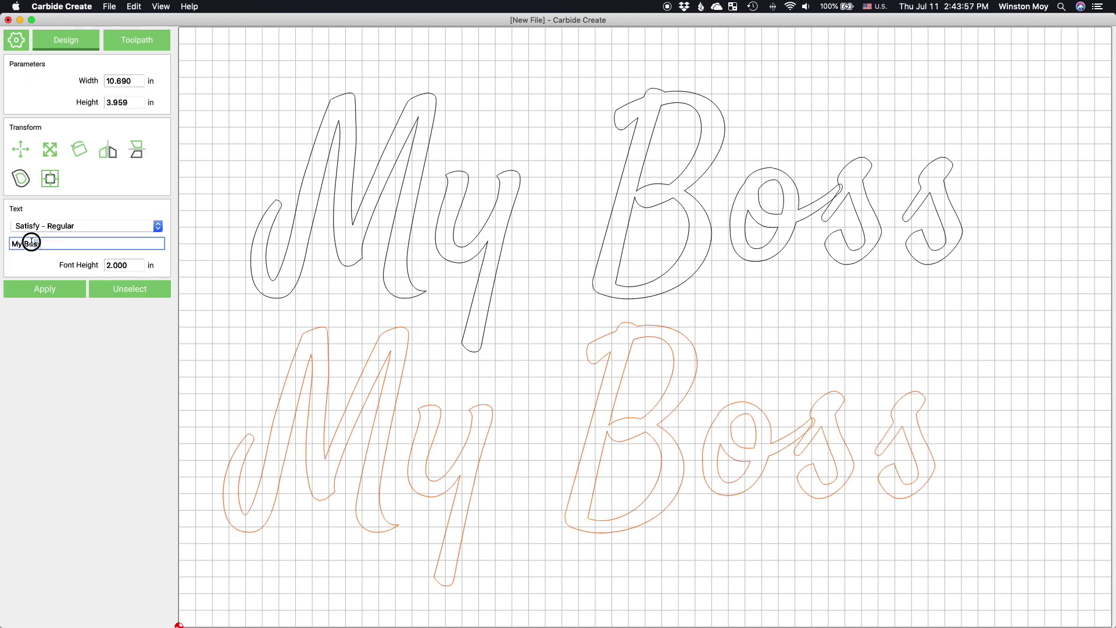
{"action": "left_click", "coordinate": [46, 289]}
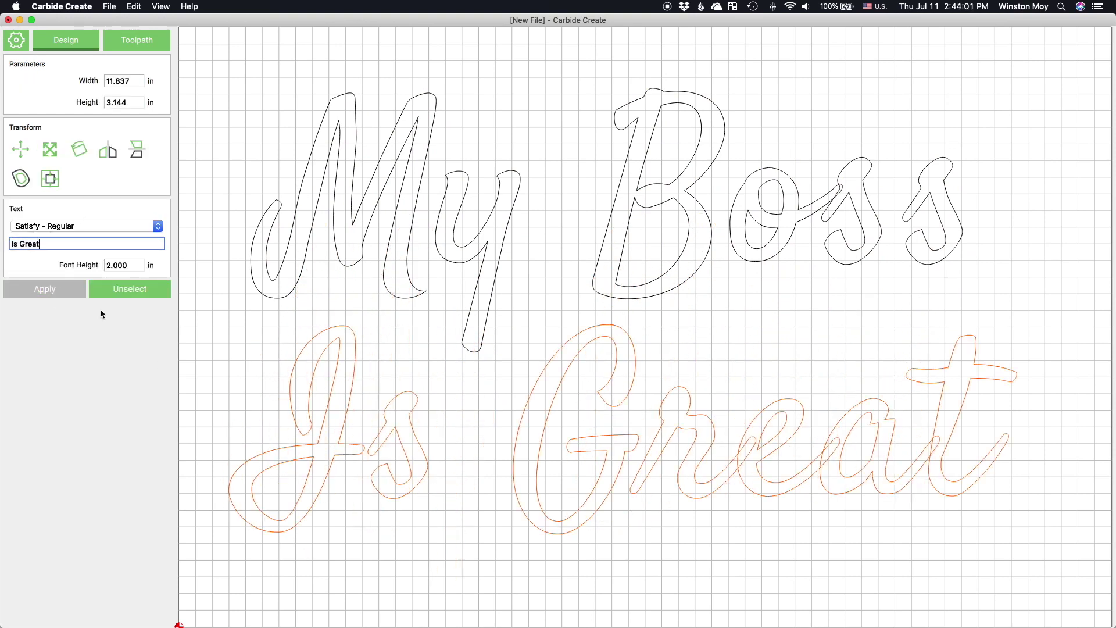
{"action": "left_click_drag", "start_coordinate": [311, 424], "coordinate": [291, 453]}
{"action": "left_click", "coordinate": [402, 401]}
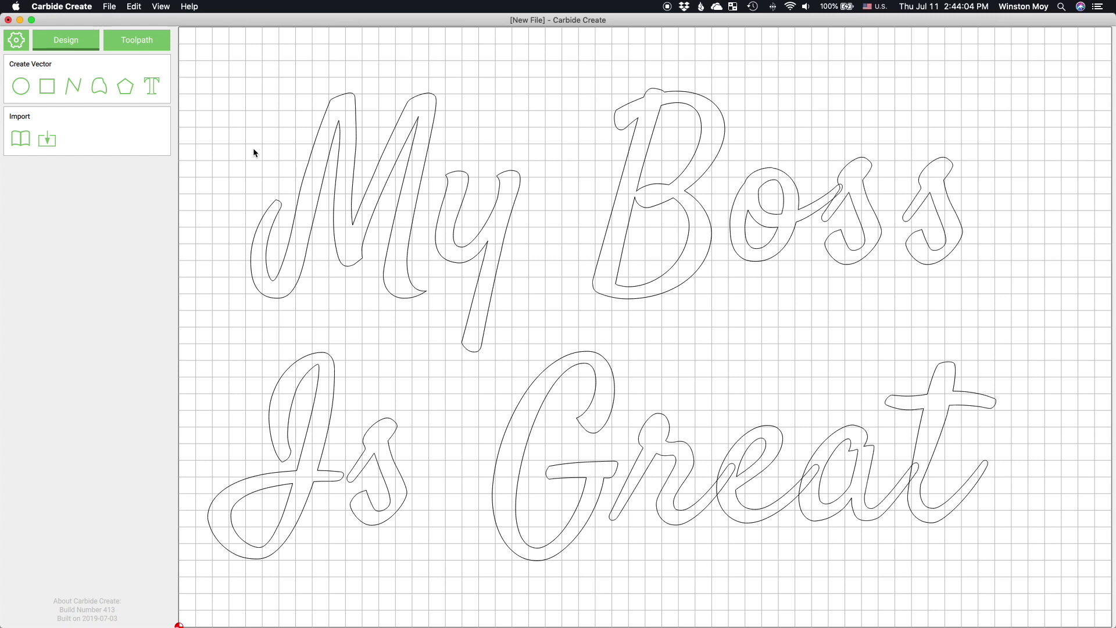
Give My Boss an outside offset outline.
{"action": "left_click", "coordinate": [312, 160]}
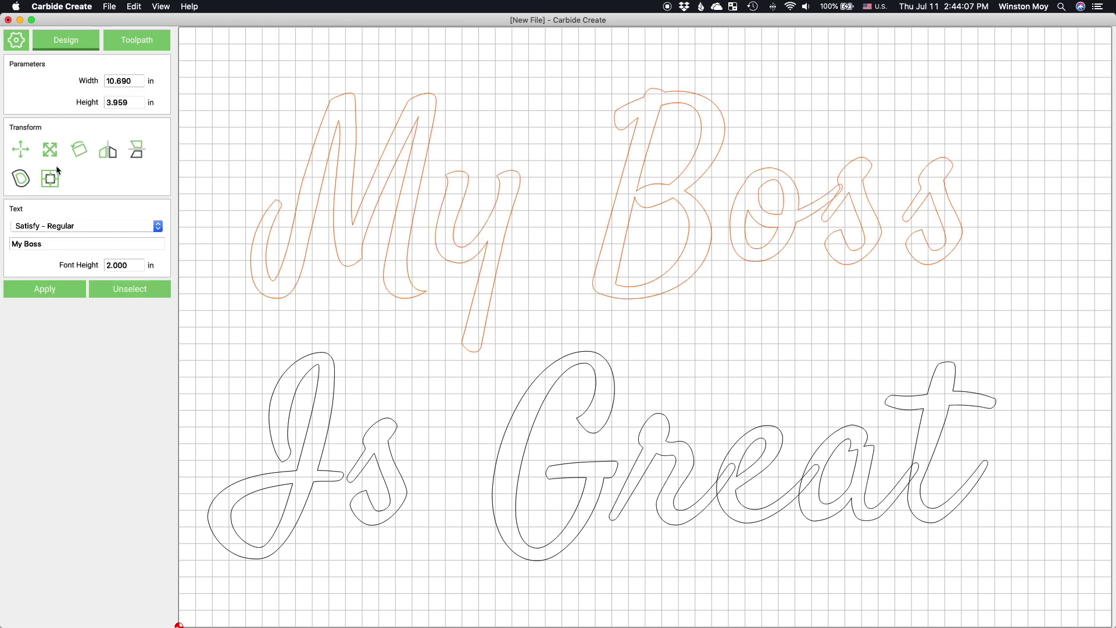
{"action": "left_click", "coordinate": [12, 181]}
{"action": "left_click", "coordinate": [87, 103]}
{"action": "left_click", "coordinate": [58, 102]}
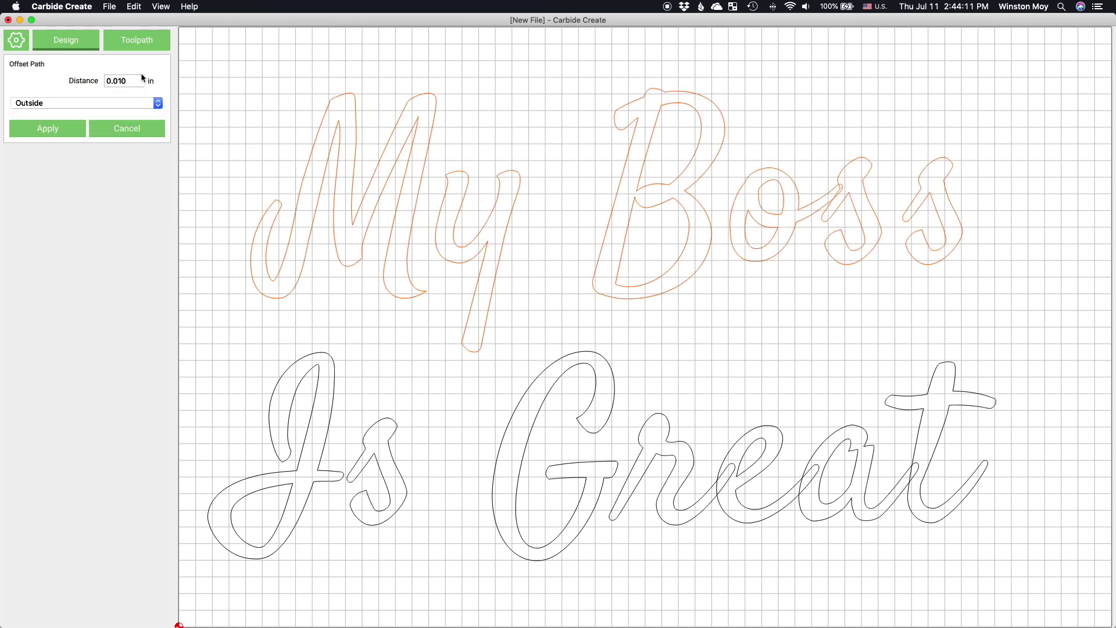
{"action": "left_click", "coordinate": [47, 129]}
Give Is Great a 0.001 in outside offset outline.
{"action": "left_click", "coordinate": [299, 419]}
{"action": "left_click", "coordinate": [27, 178]}
{"action": "left_click", "coordinate": [72, 105]}
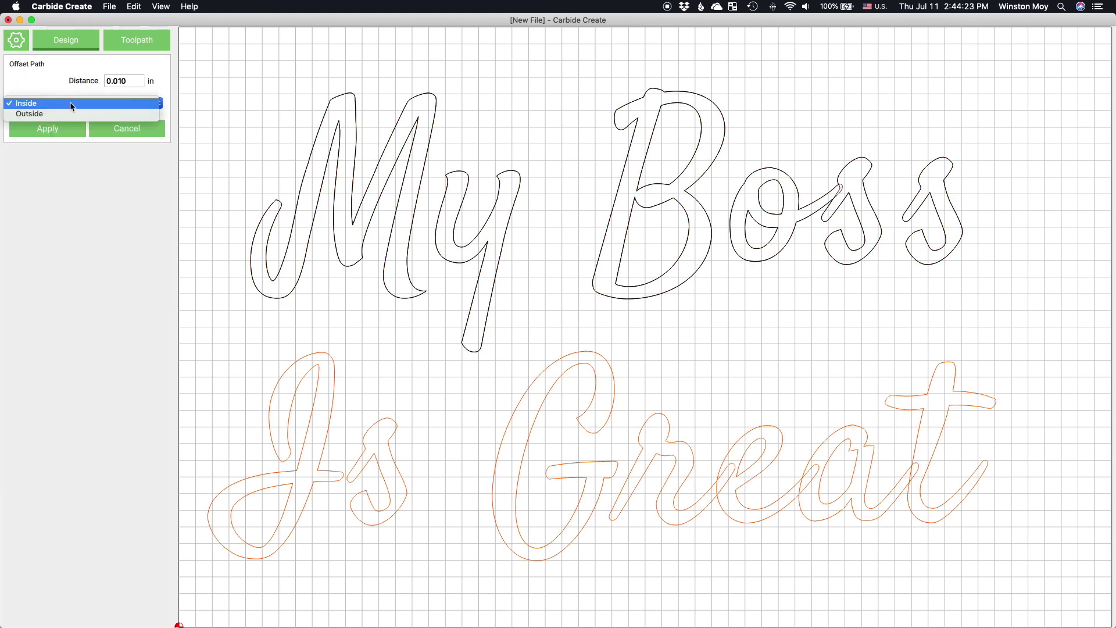
{"action": "left_click", "coordinate": [71, 113]}
{"action": "type", "text": ".001"}
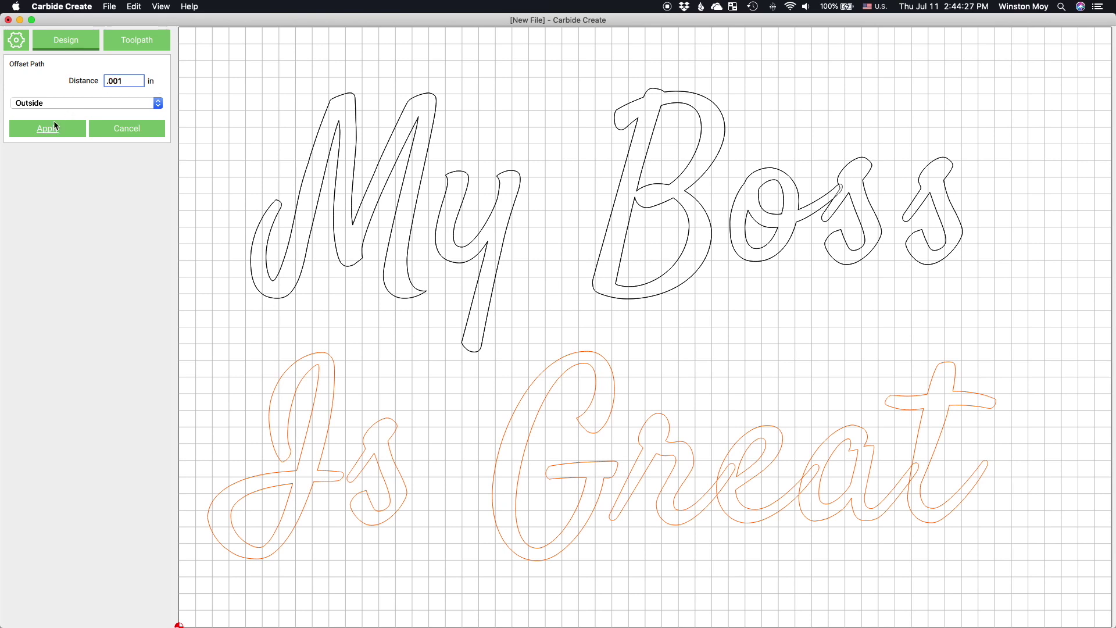
{"action": "left_click", "coordinate": [52, 124]}
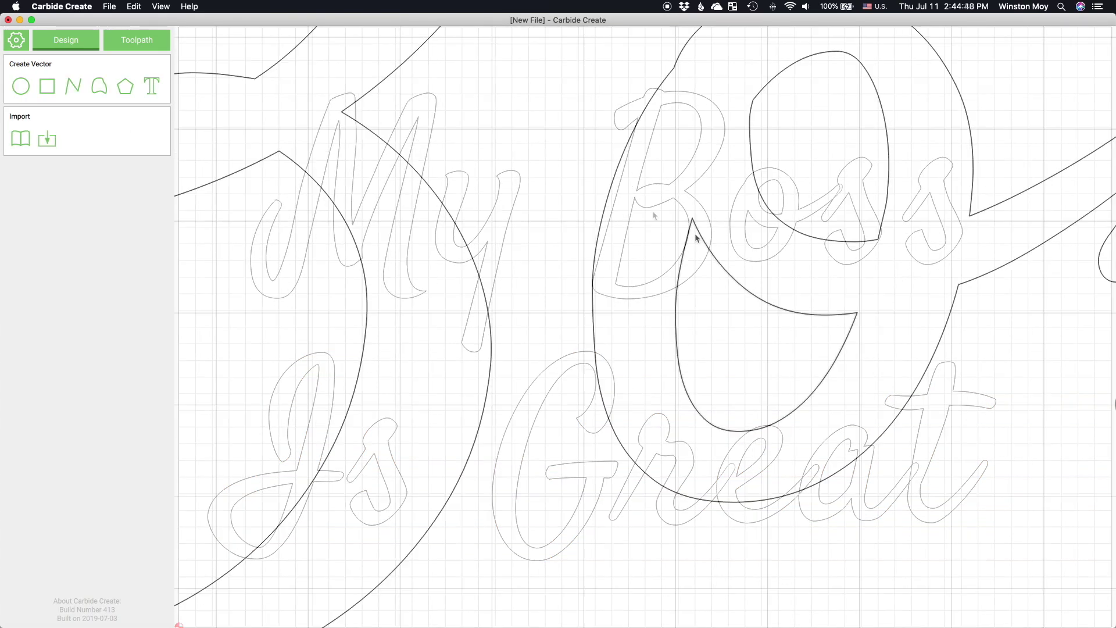
Check the My Boss outline and shift the G of Great slightly.
{"action": "scroll", "coordinate": [698, 204], "scroll_direction": "up", "scroll_amount": 3}
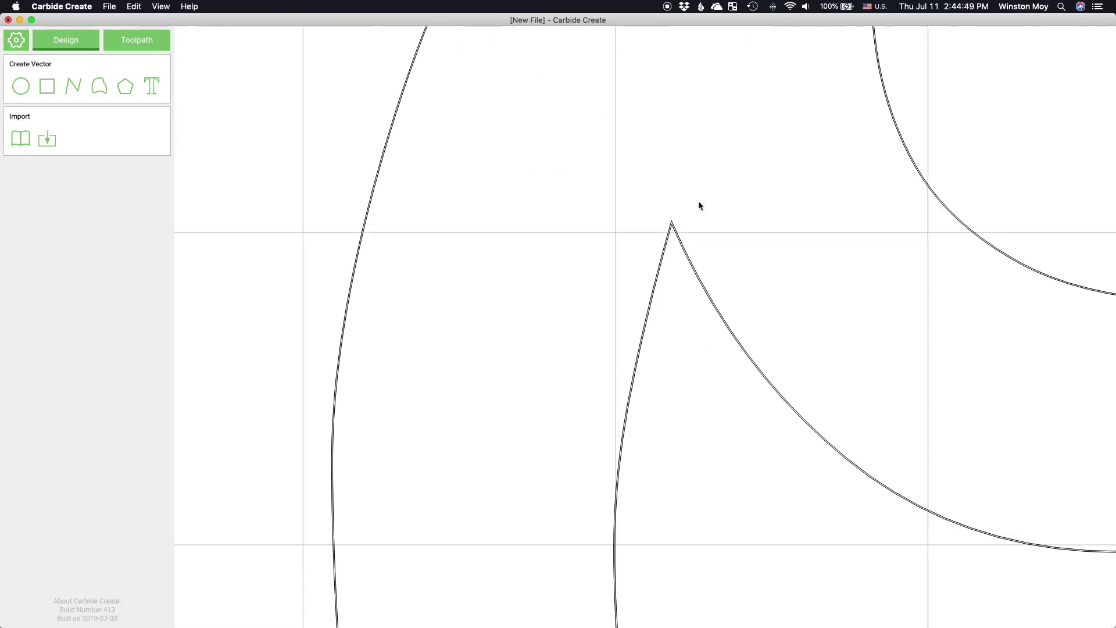
{"action": "left_click", "coordinate": [661, 233]}
{"action": "scroll", "coordinate": [660, 233], "scroll_direction": "down", "scroll_amount": 6}
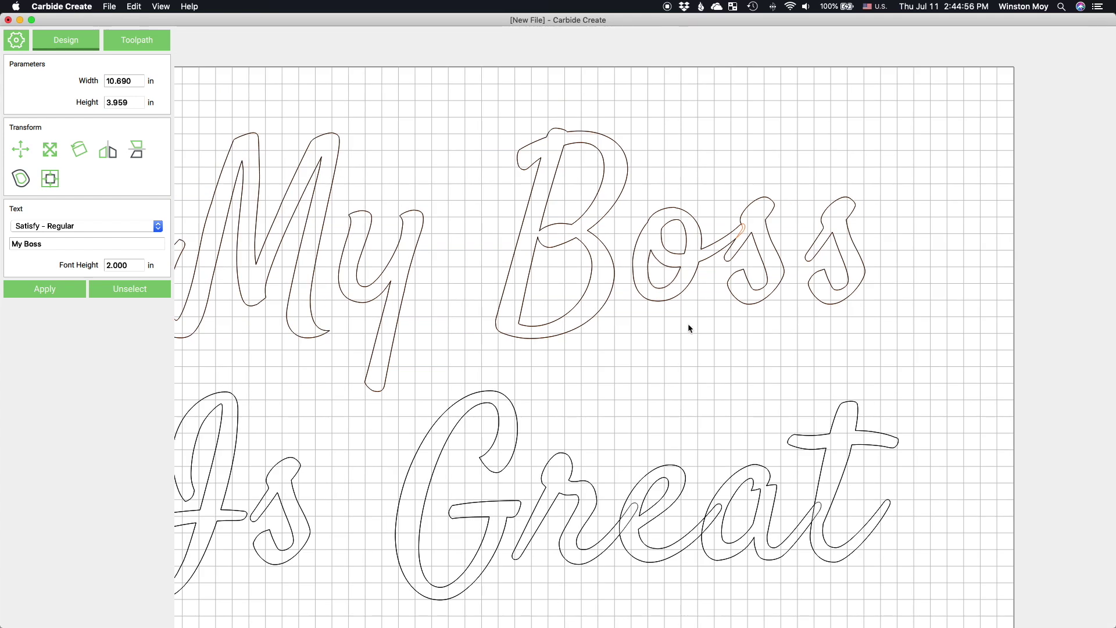
{"action": "left_click", "coordinate": [634, 310]}
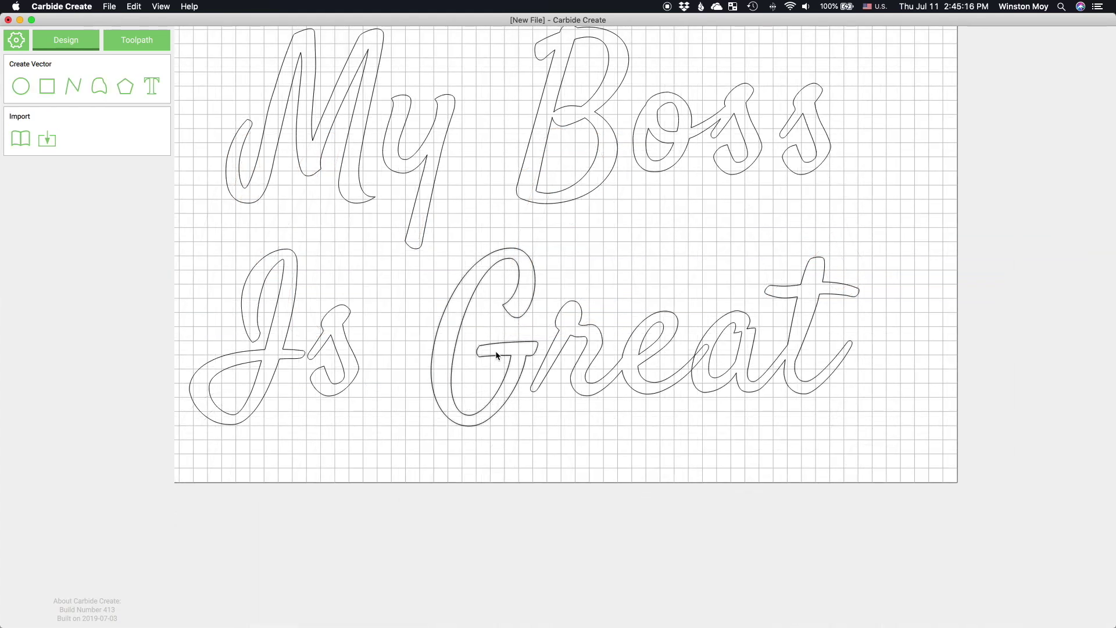
{"action": "left_click_drag", "start_coordinate": [498, 355], "coordinate": [496, 354]}
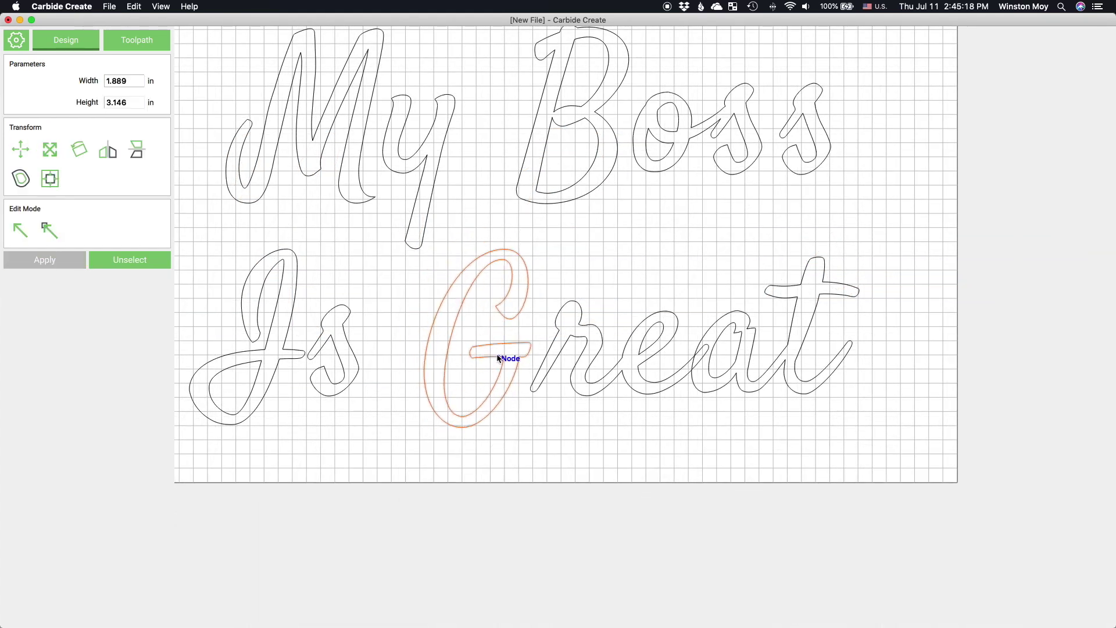
{"action": "left_click", "coordinate": [525, 435]}
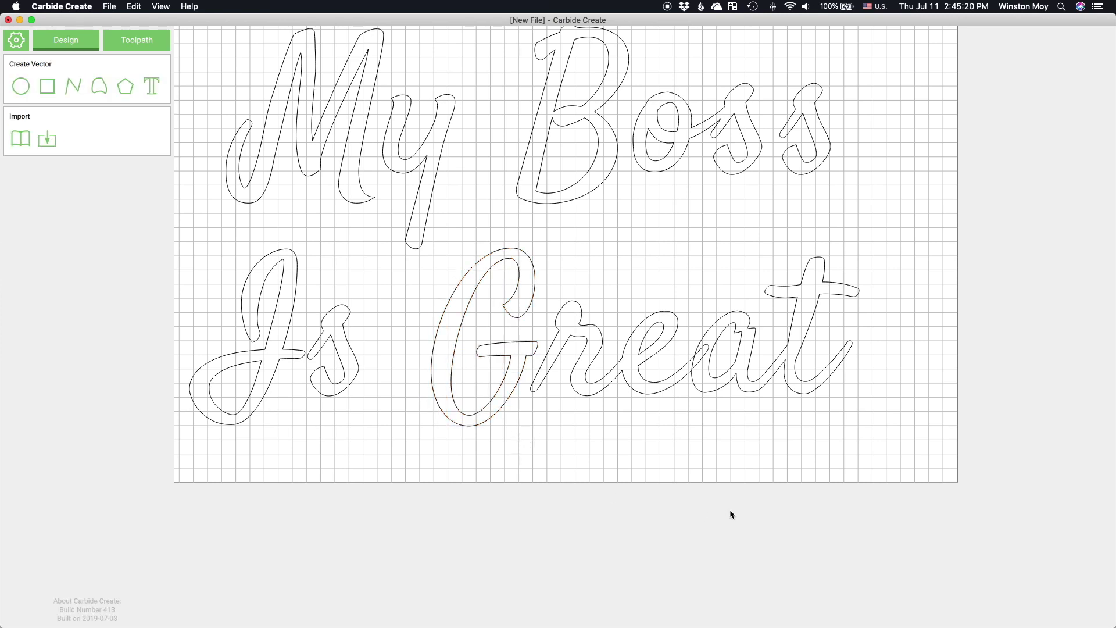
Start a contour toolpath with tool #102, manual speeds, 0.04 in passes, feed 60, plunge 20.
{"action": "scroll", "coordinate": [731, 509], "scroll_direction": "up", "scroll_amount": 3}
{"action": "scroll", "coordinate": [751, 540], "scroll_direction": "down", "scroll_amount": 4}
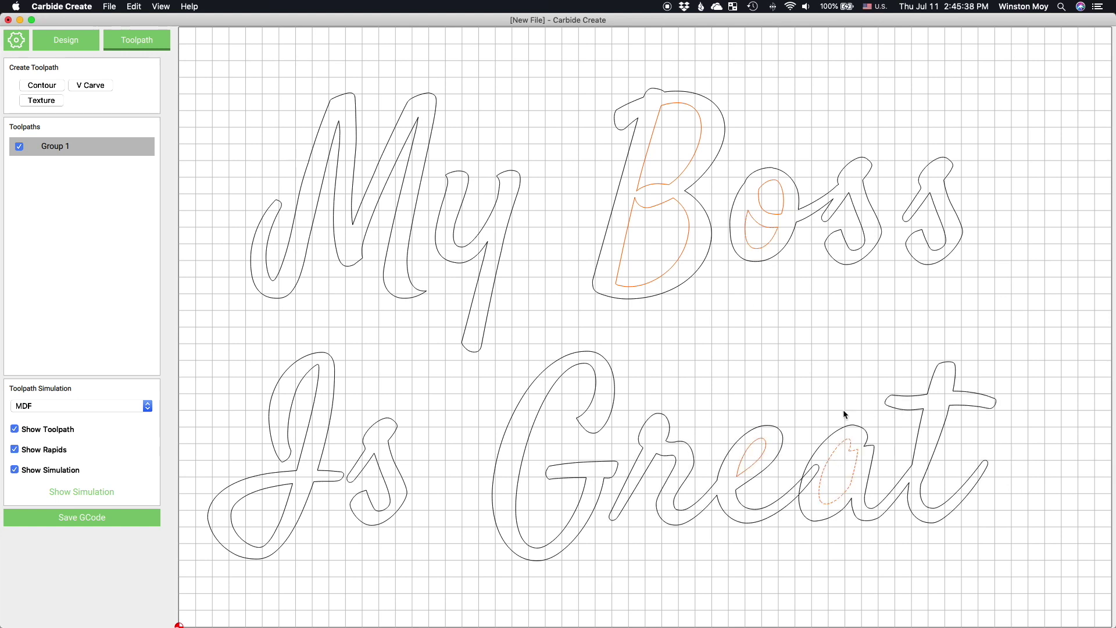
{"action": "left_click", "coordinate": [35, 87]}
{"action": "left_click", "coordinate": [82, 106]}
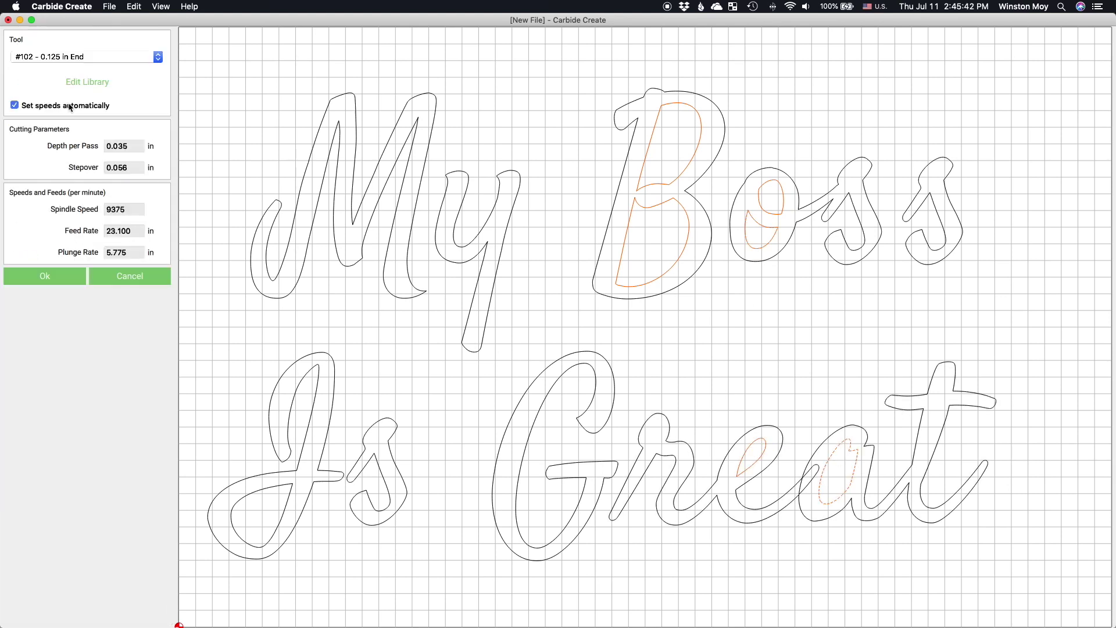
{"action": "left_click", "coordinate": [25, 111]}
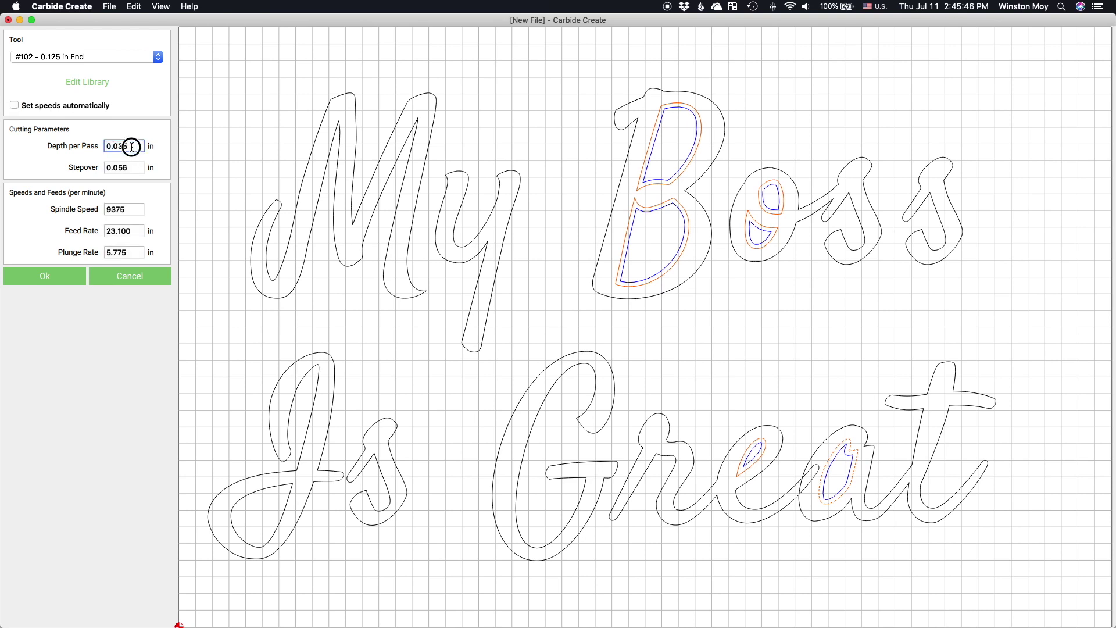
{"action": "double_click", "coordinate": [136, 230]}
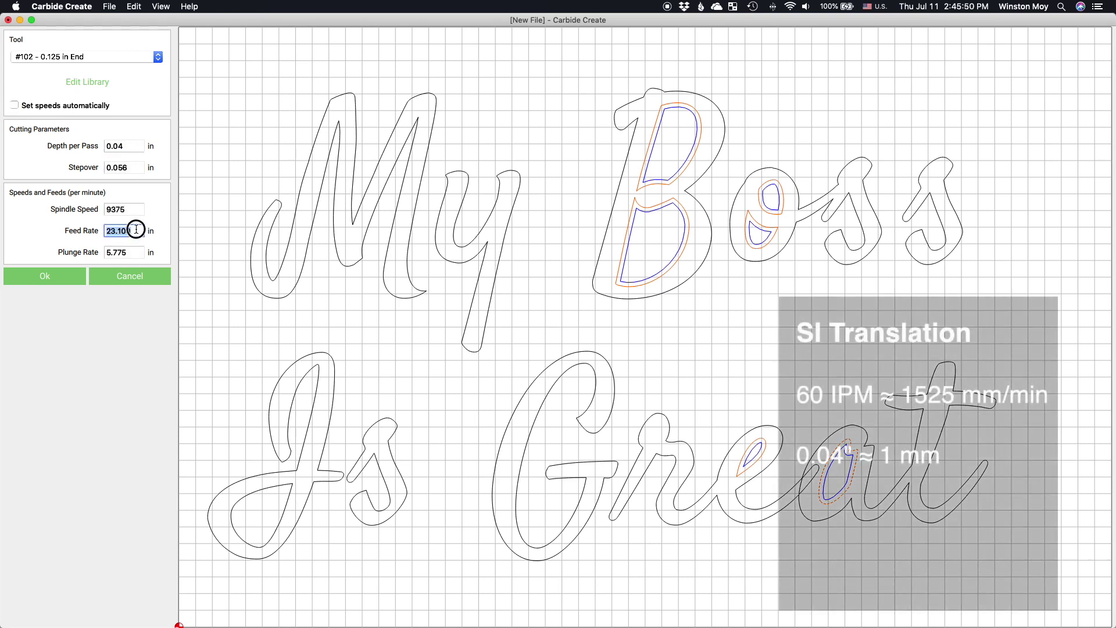
{"action": "left_click", "coordinate": [46, 278]}
Cut it to stock bottom, name it Inner, and select the letters' outer outlines.
{"action": "left_click", "coordinate": [102, 296]}
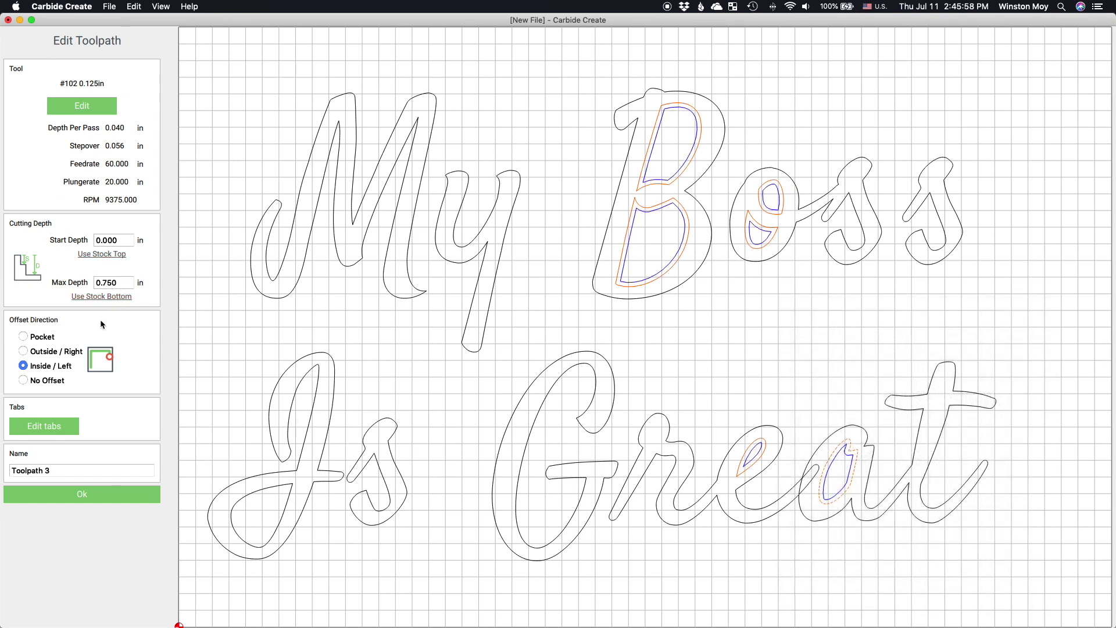
{"action": "left_click_drag", "start_coordinate": [57, 474], "coordinate": [10, 455]}
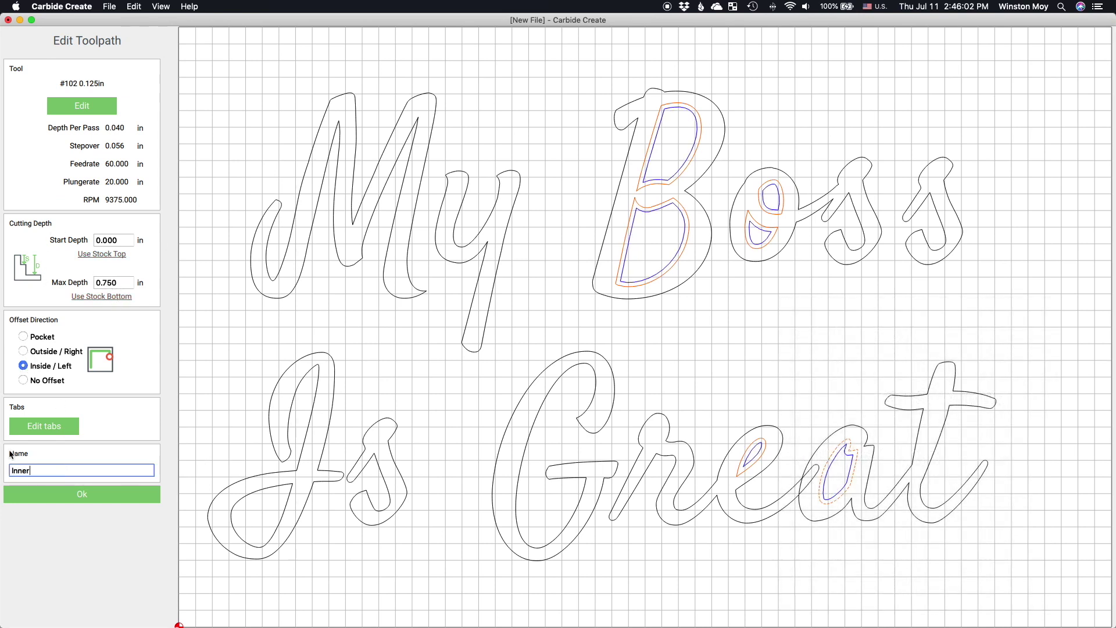
{"action": "left_click", "coordinate": [42, 499]}
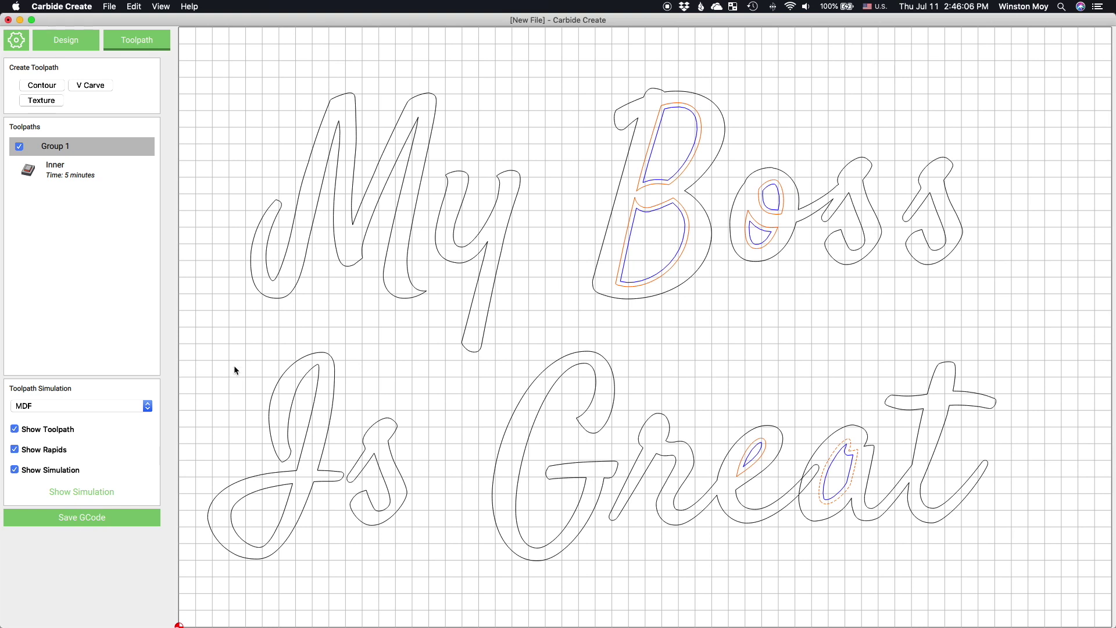
{"action": "left_click_drag", "start_coordinate": [225, 67], "coordinate": [604, 567]}
Add an outside contour 'Outer' with tool #102 around all letters and view the MDF simulation.
{"action": "left_click", "coordinate": [769, 258], "text": "shift"}
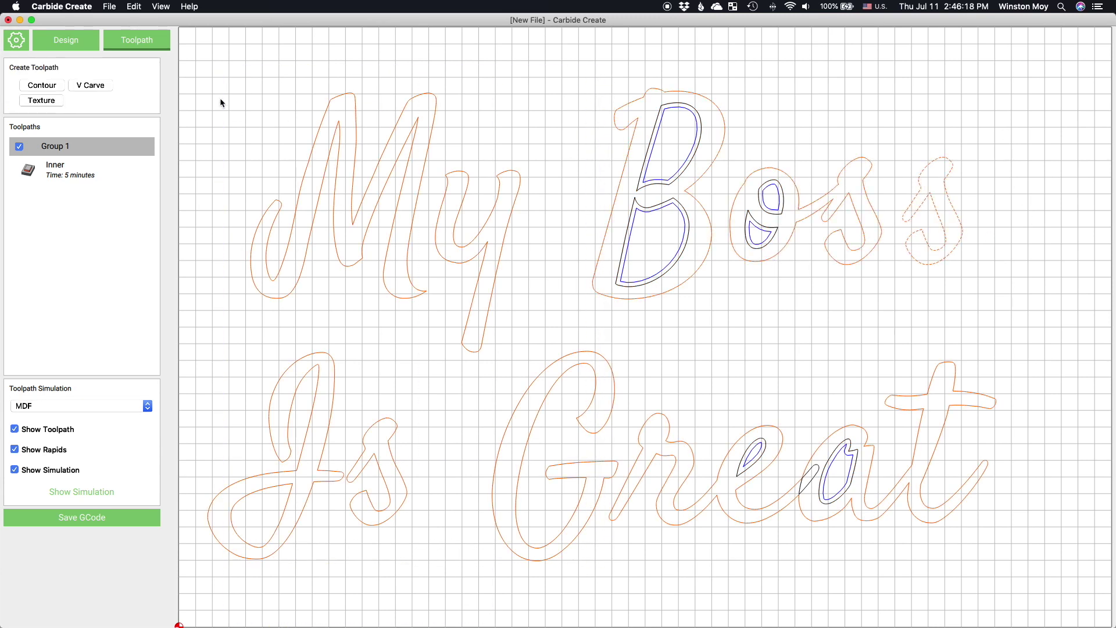
{"action": "left_click", "coordinate": [58, 169]}
{"action": "left_click", "coordinate": [82, 107]}
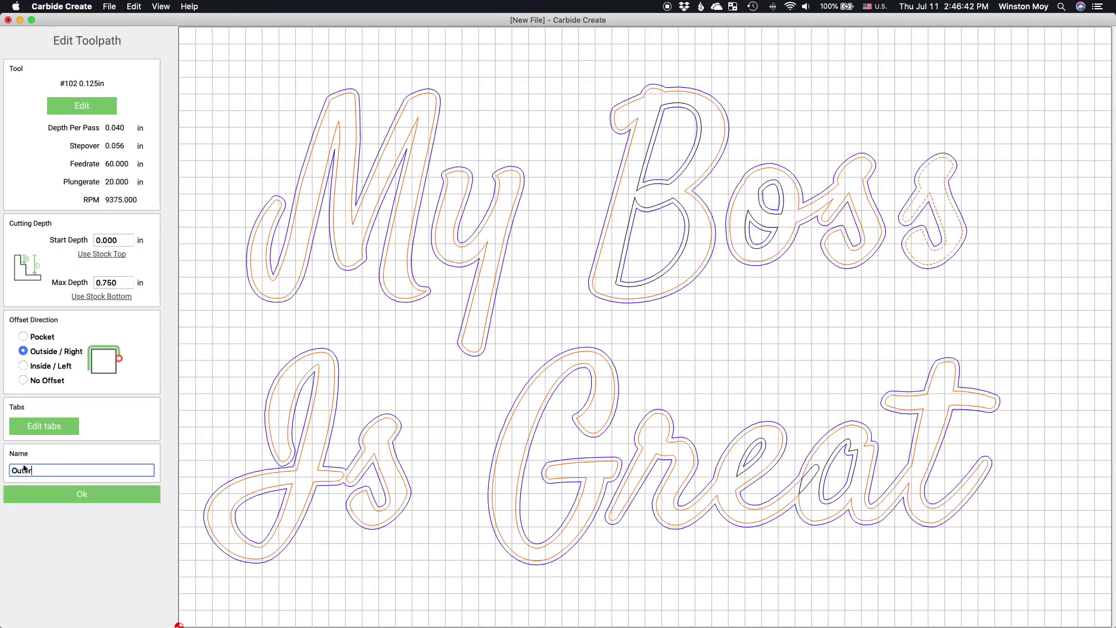
{"action": "left_click", "coordinate": [82, 491]}
{"action": "left_click_drag", "start_coordinate": [635, 336], "coordinate": [838, 80]}
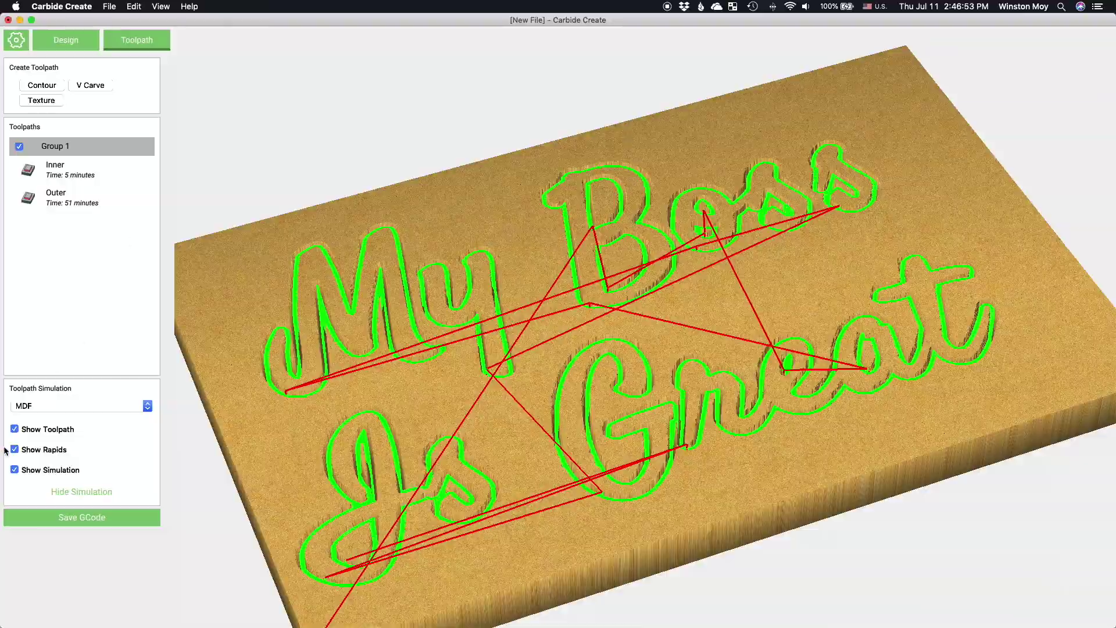
Hide toolpath lines, rotate the carved MDF preview, then close the simulation and deselect.
{"action": "left_click", "coordinate": [14, 429]}
{"action": "left_click_drag", "start_coordinate": [451, 381], "coordinate": [279, 324]}
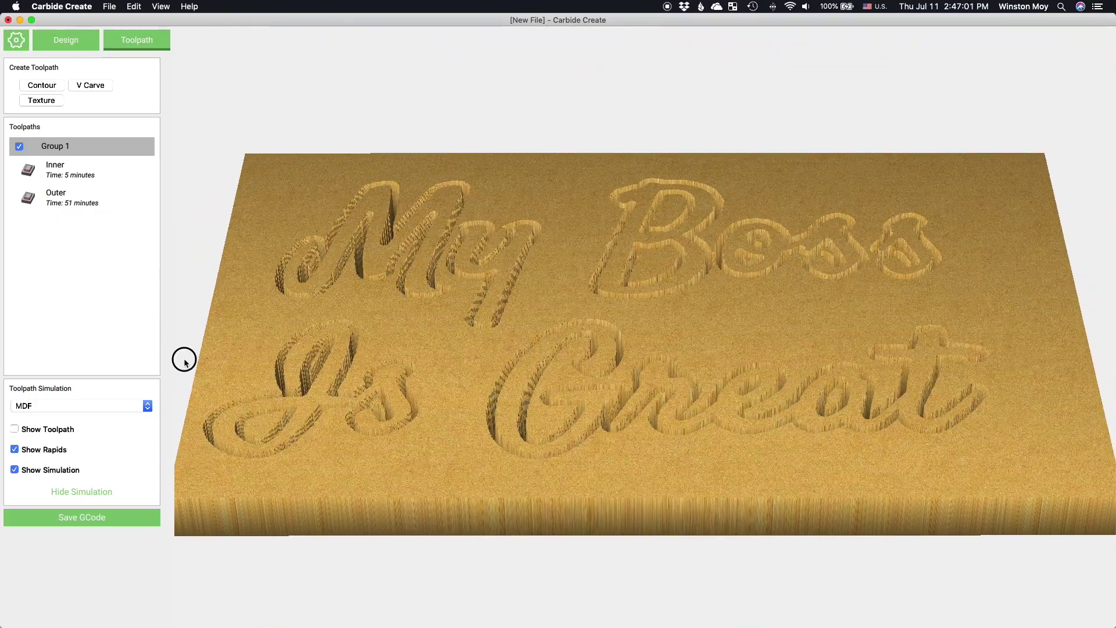
{"action": "left_click", "coordinate": [70, 498]}
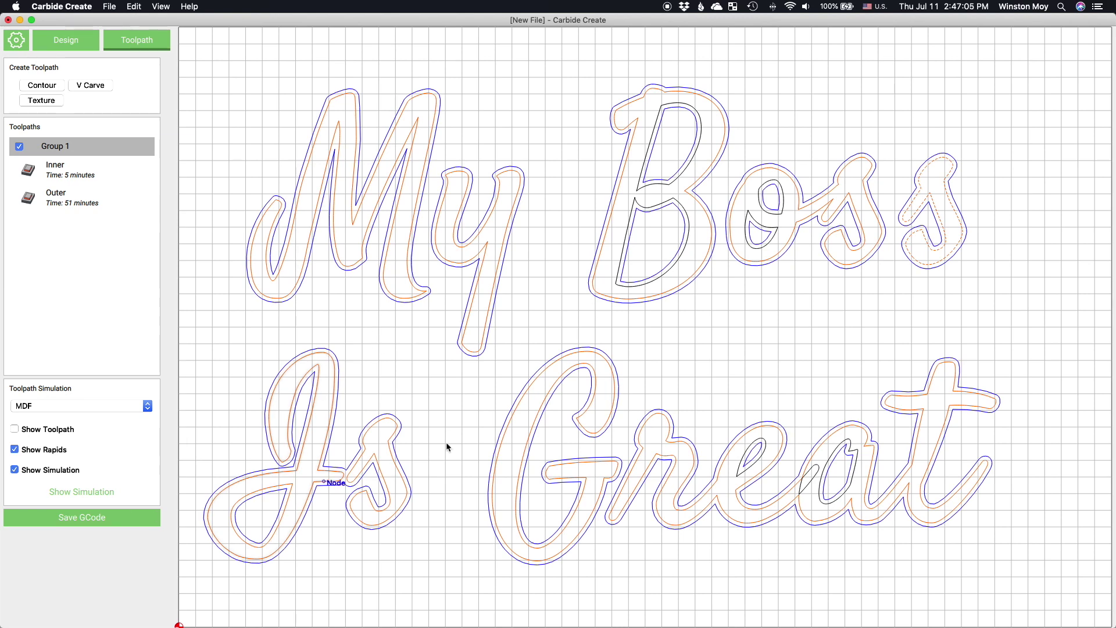
{"action": "left_click", "coordinate": [452, 416]}
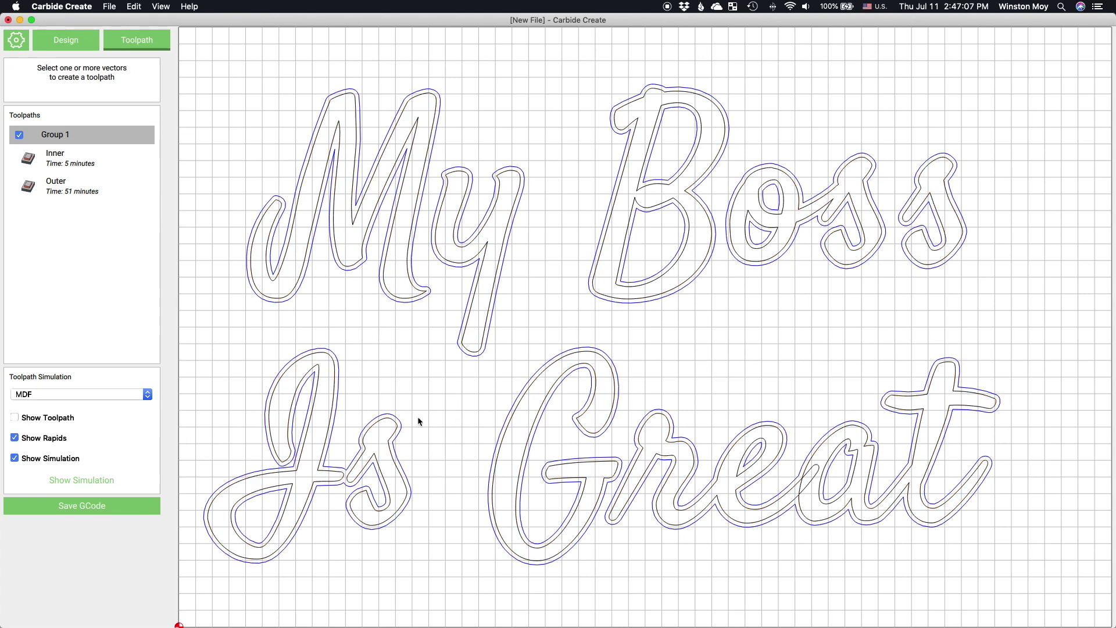